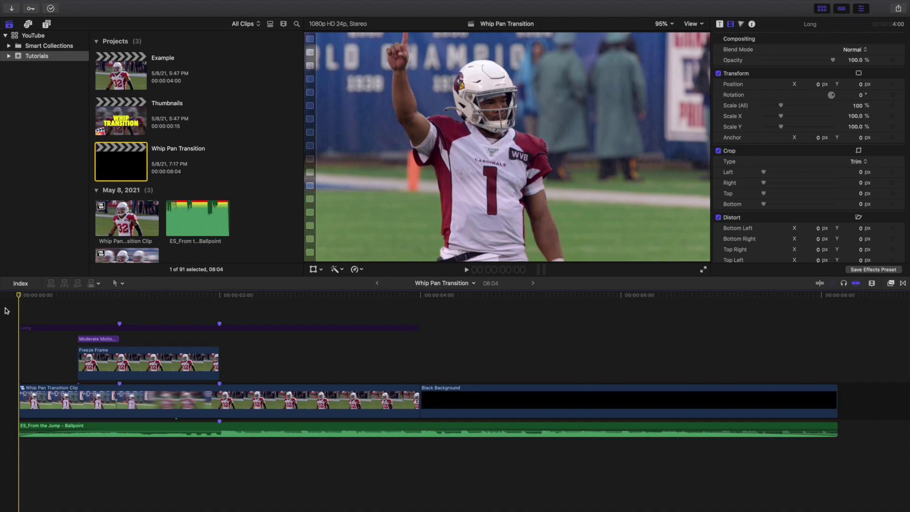
- Play the opening seconds of the Whip Pan Transition project repeatedly from the start to review the finished transition
key("space")
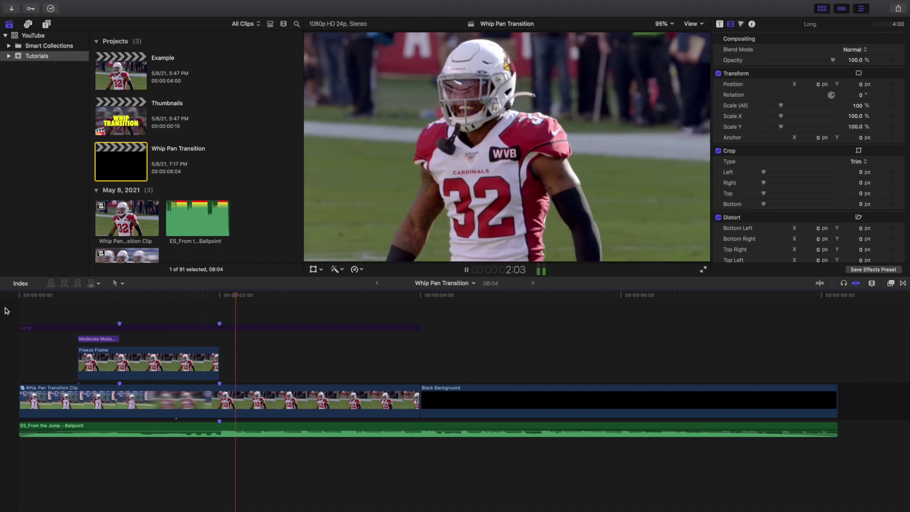
key("Home")
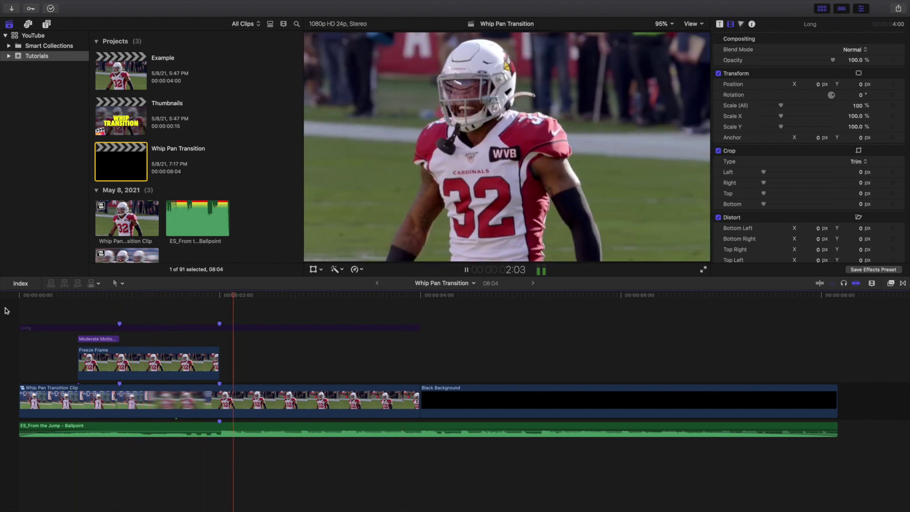
key("Home")
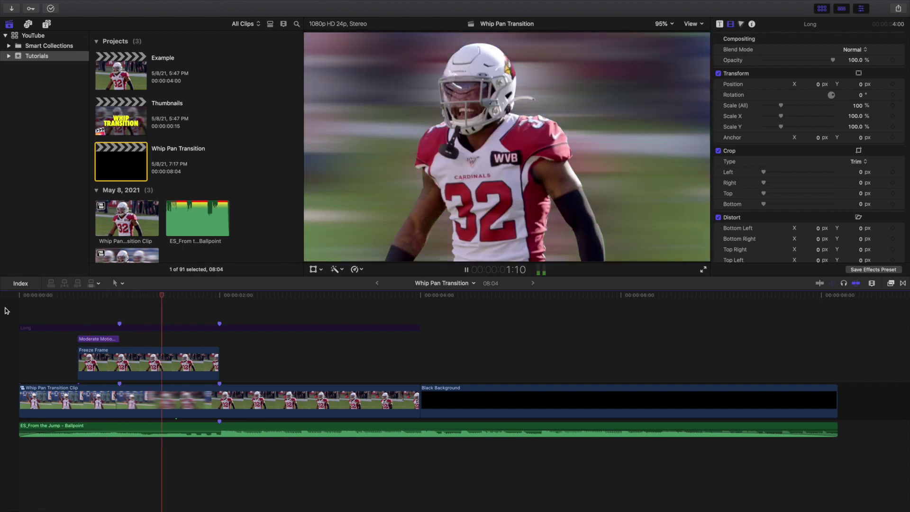
key("Home")
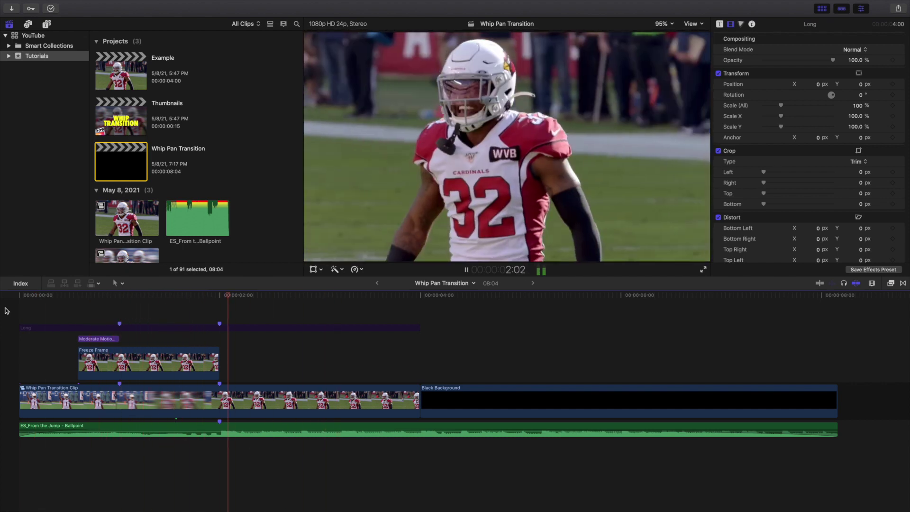
key("Home")
key("Home")
key("space")
key("space")
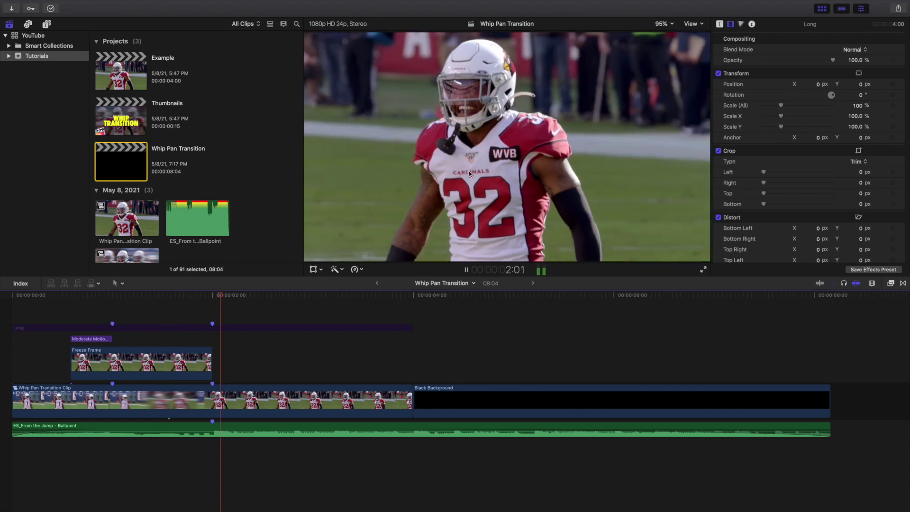
key("space")
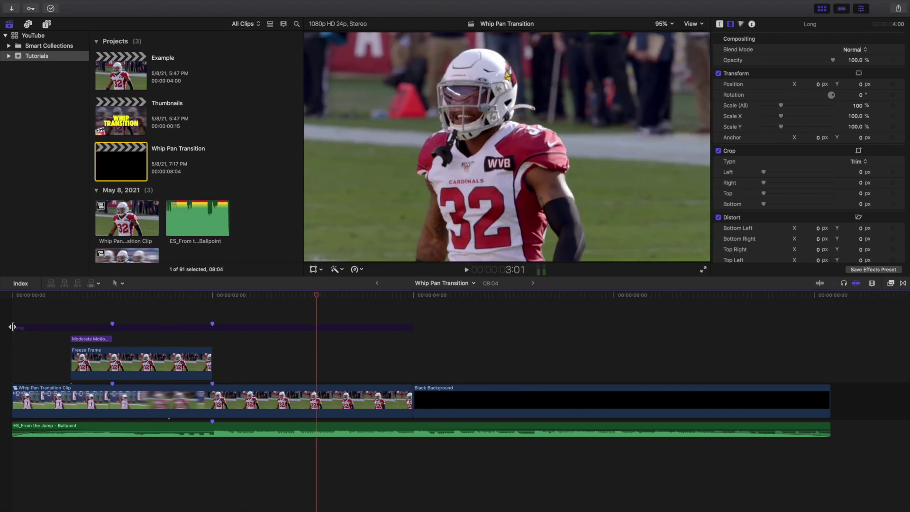
key("Home")
key("space")
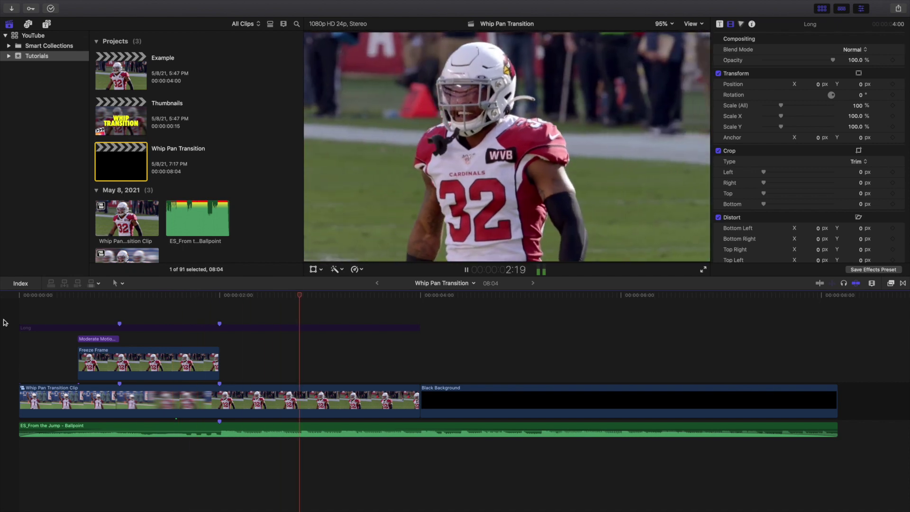
key("space")
key("Home")
key("space")
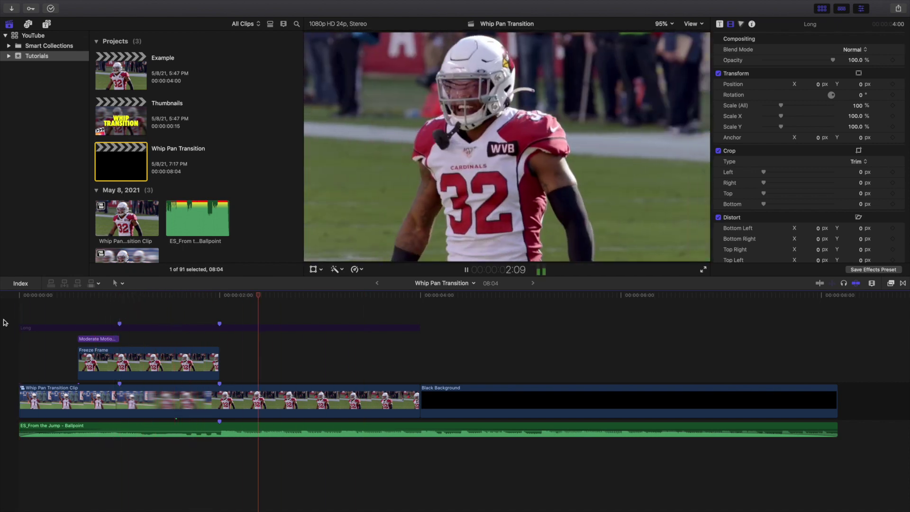
key("space")
key("Home")
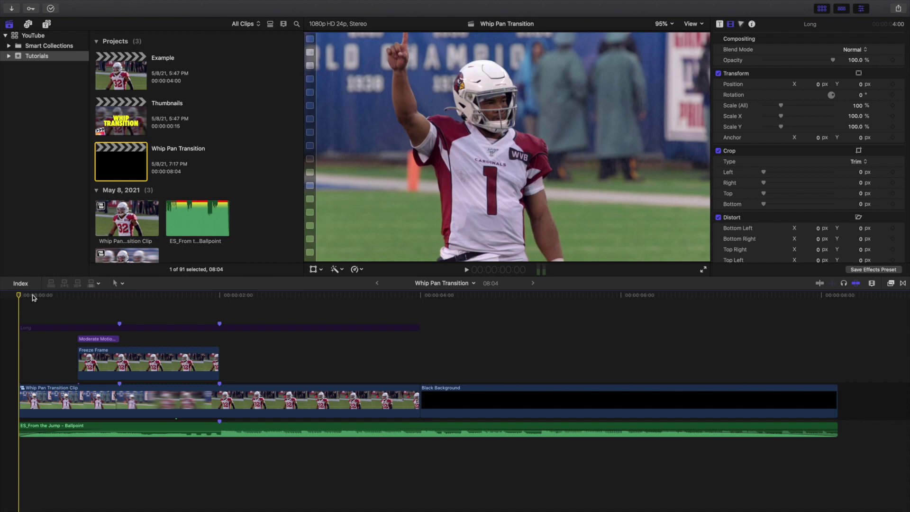
- Open the Example project and add the Slide Left transition from Vlog Transitions Free between the two clips
double_click(105, 85)
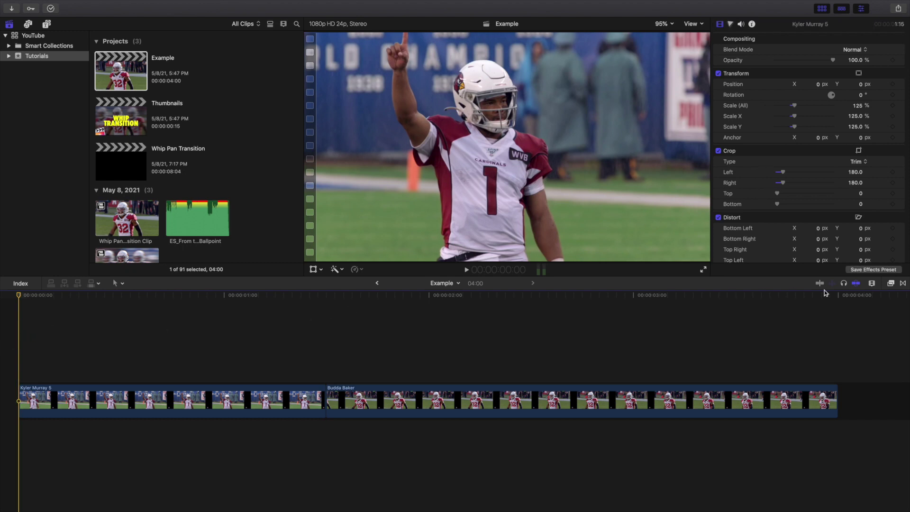
left_click(903, 284)
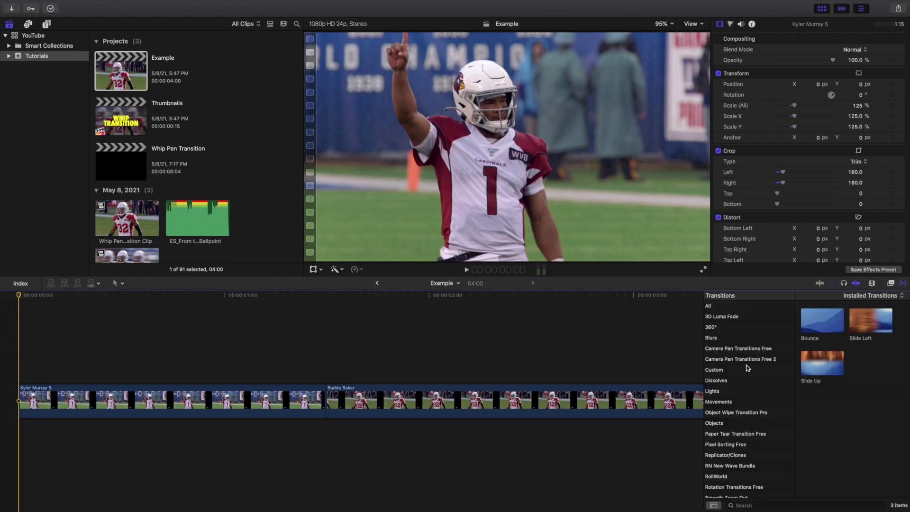
scroll(709, 434, "down", 5)
left_click(715, 472)
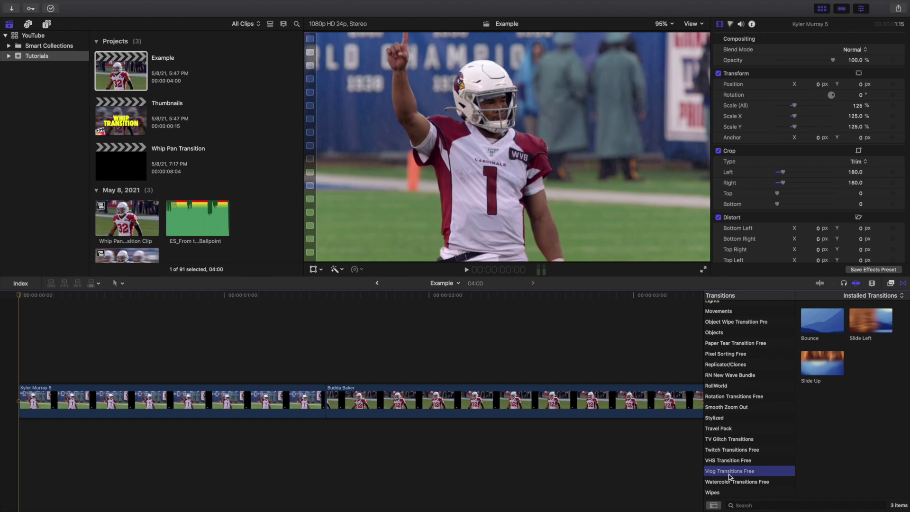
left_click_drag(869, 325, 292, 394)
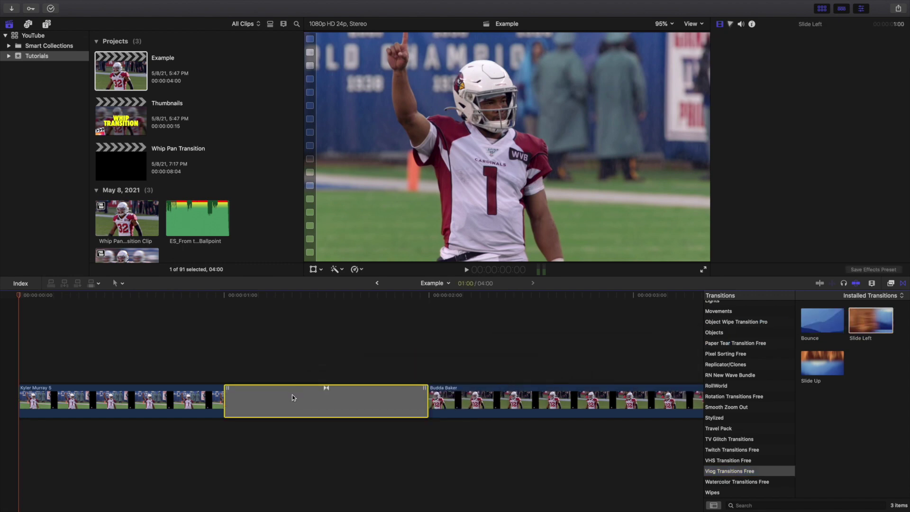
left_click(903, 283)
- Play the Example project from the start to check the Slide Left transition between the clips
left_click(5, 381)
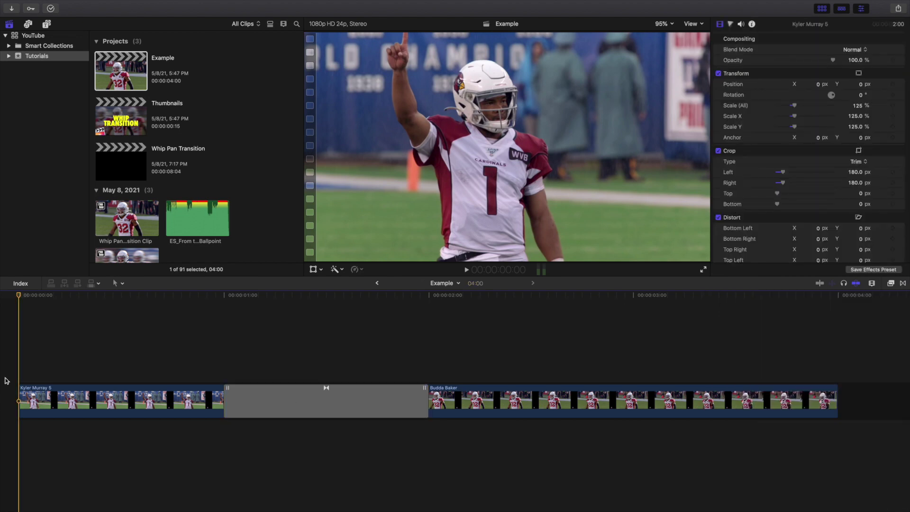
key("space")
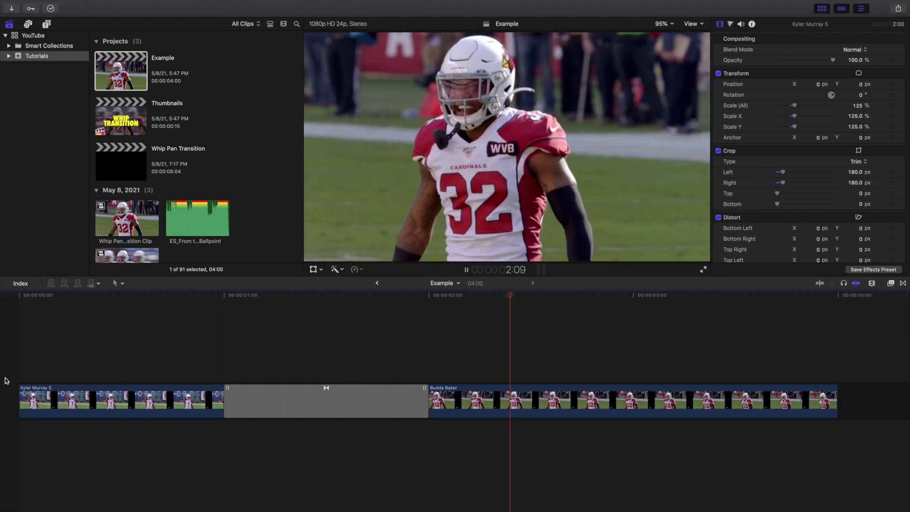
key("Home")
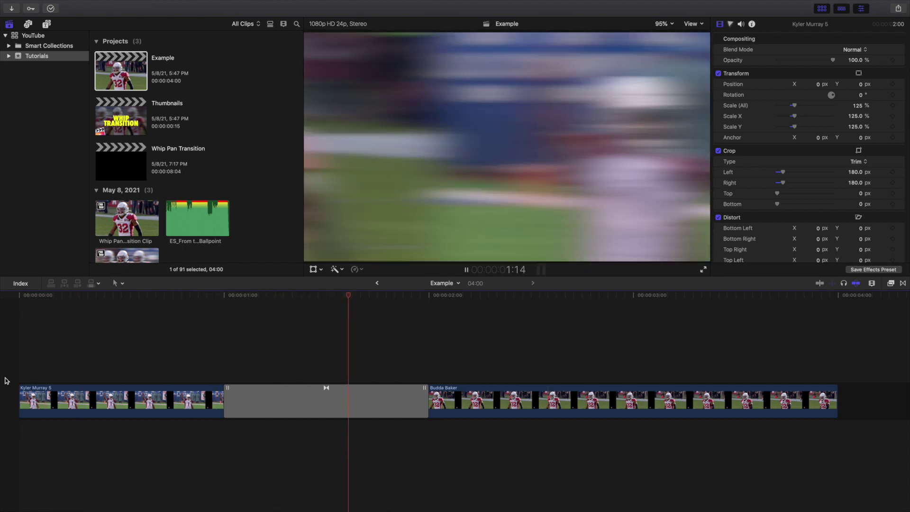
key("Home")
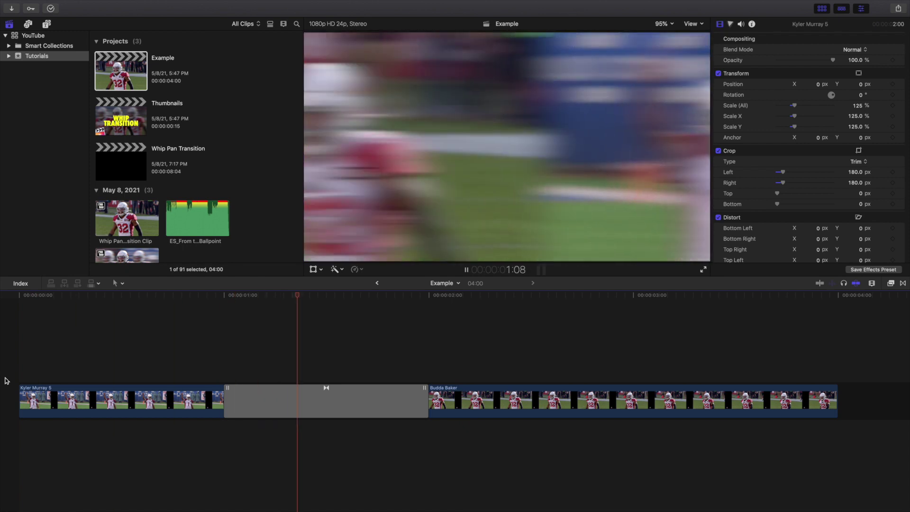
key("space")
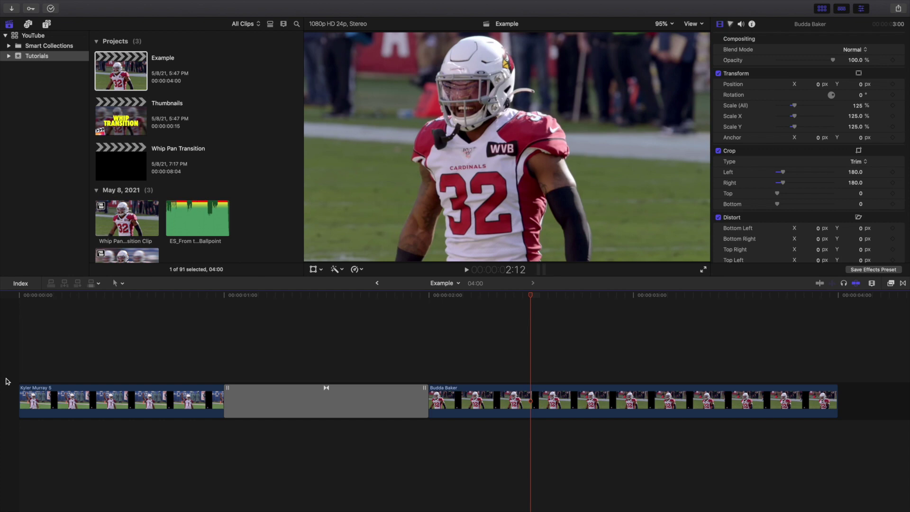
- Set the blur amount of the Slide Left transition to 100
left_click(319, 404)
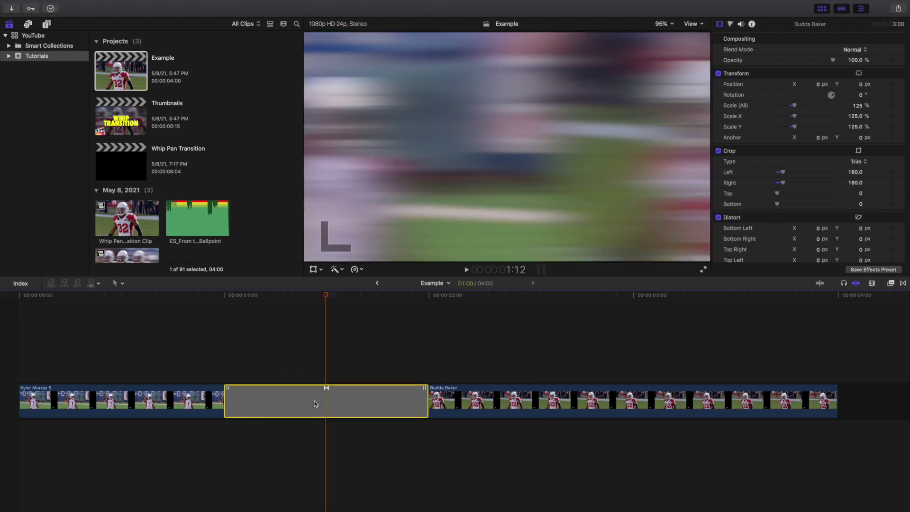
left_click(857, 49)
type("100.0")
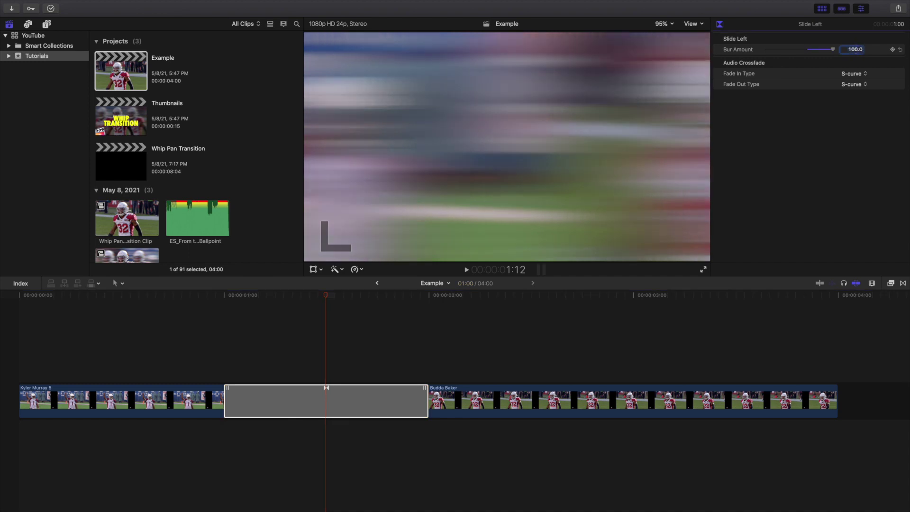
- Place the Long adjustment layer title above the clips, starting at the beginning of the timeline
left_click(9, 358)
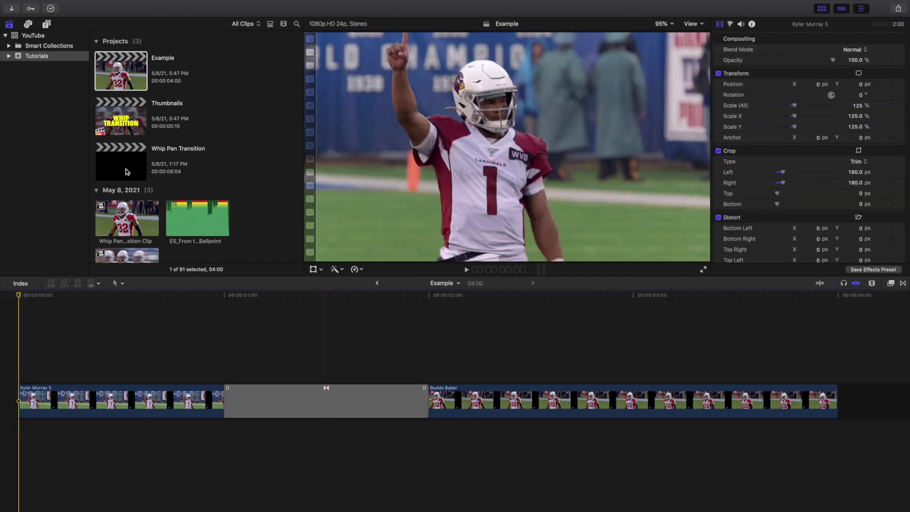
left_click(46, 25)
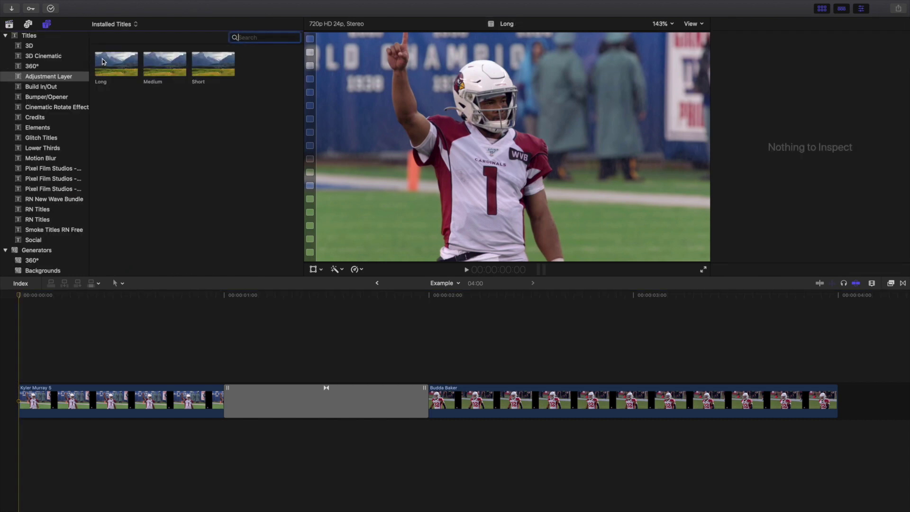
left_click_drag(96, 64, 21, 321)
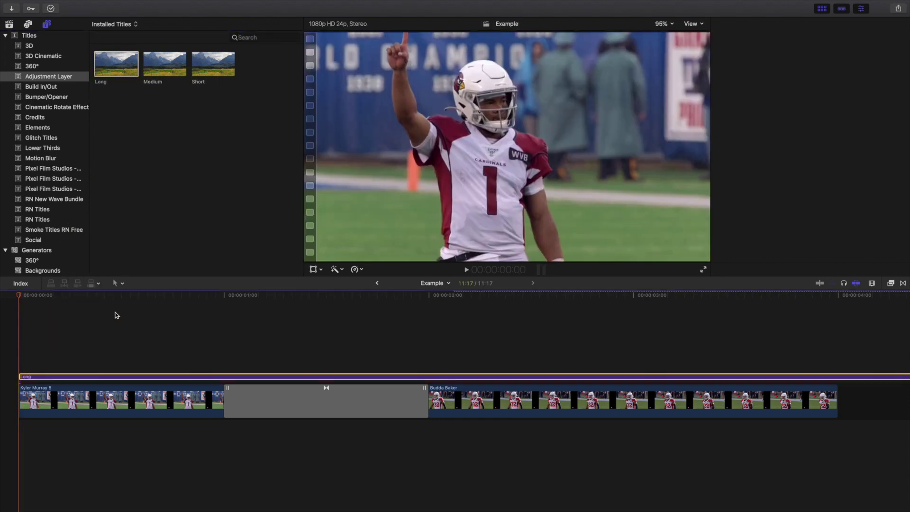
- Add markers to the adjustment layer at the transition's start and end, at 1:00 and 2:00
left_click(224, 363)
left_click(224, 377)
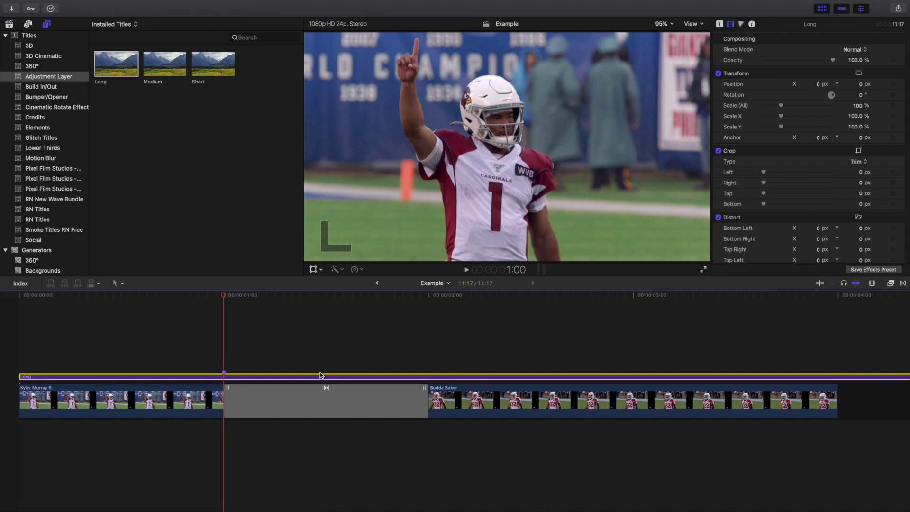
key("super+equal")
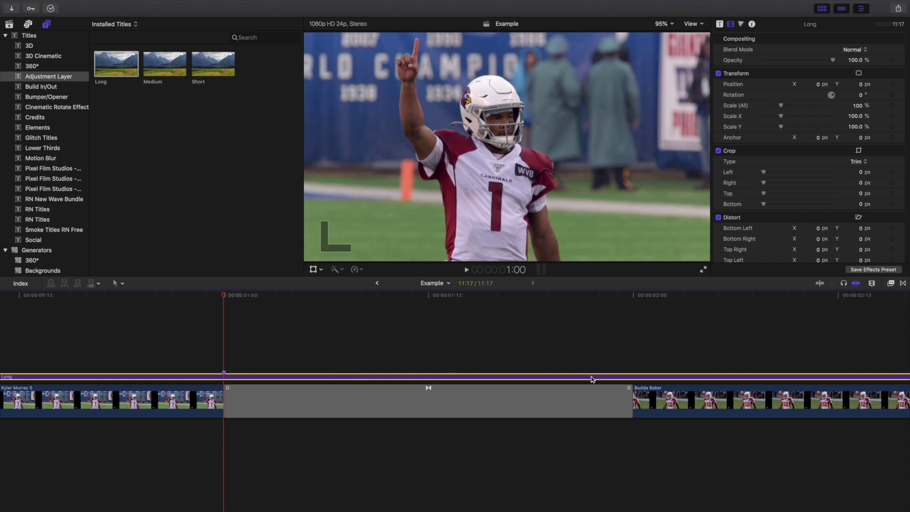
left_click(634, 374)
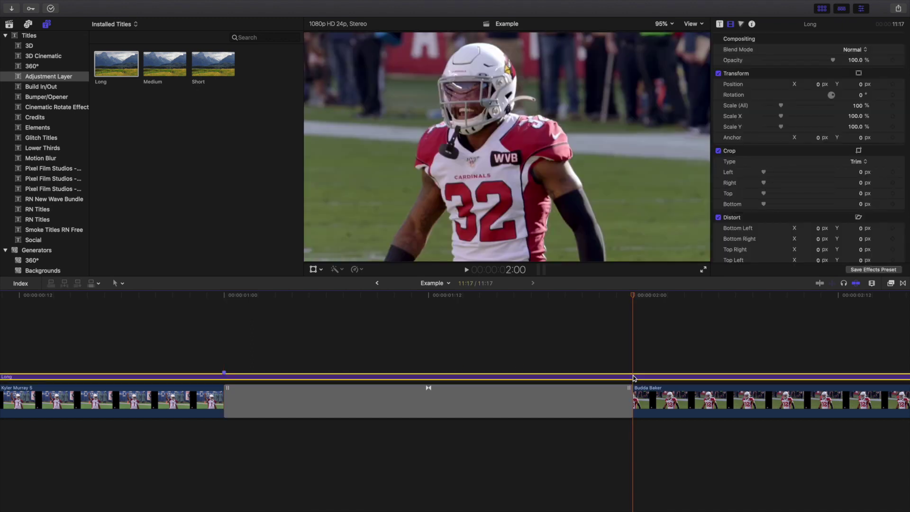
key("shift+z")
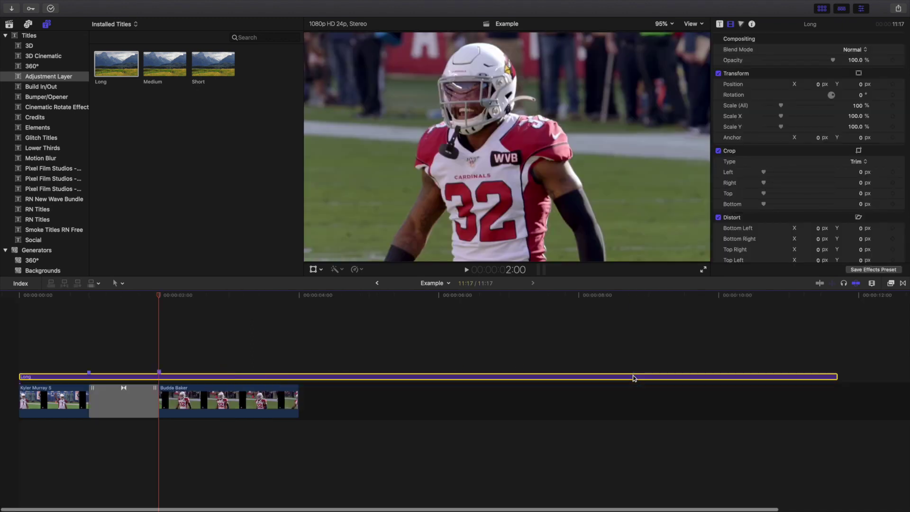
- Trim the adjustment layer's end to 4:00 so it matches the end of the second clip
left_click(300, 369)
left_click(299, 377)
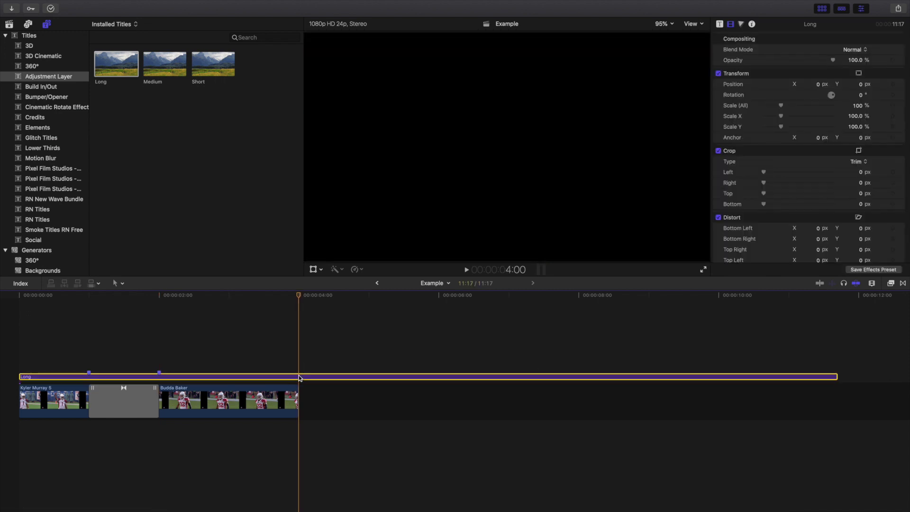
key("alt+bracketright")
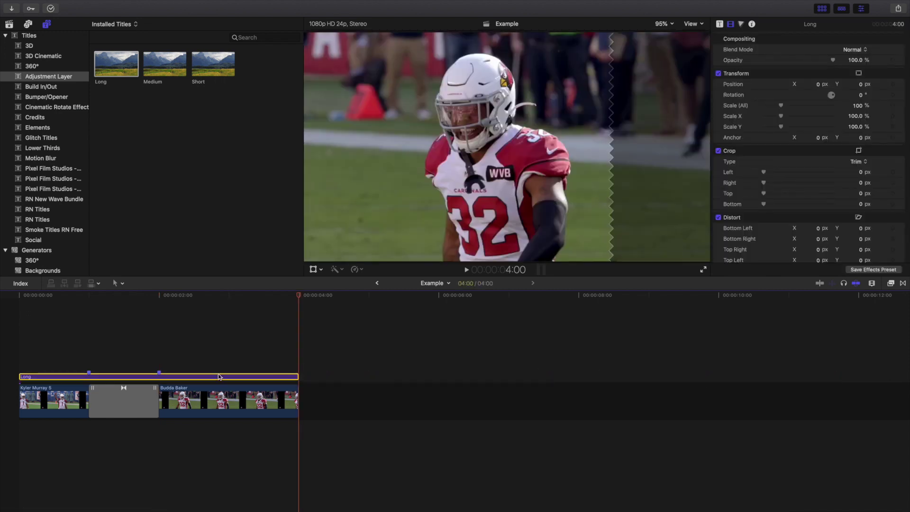
key("Home")
key("shift+z")
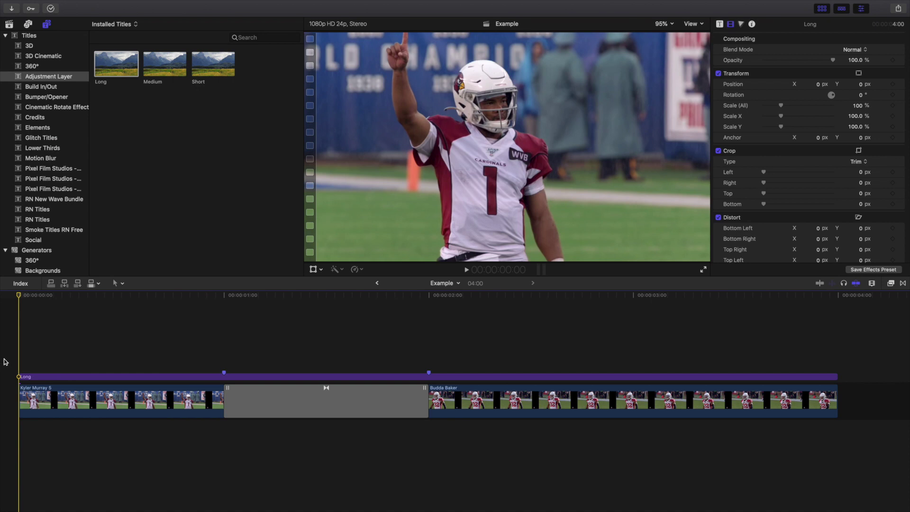
key("super+minus")
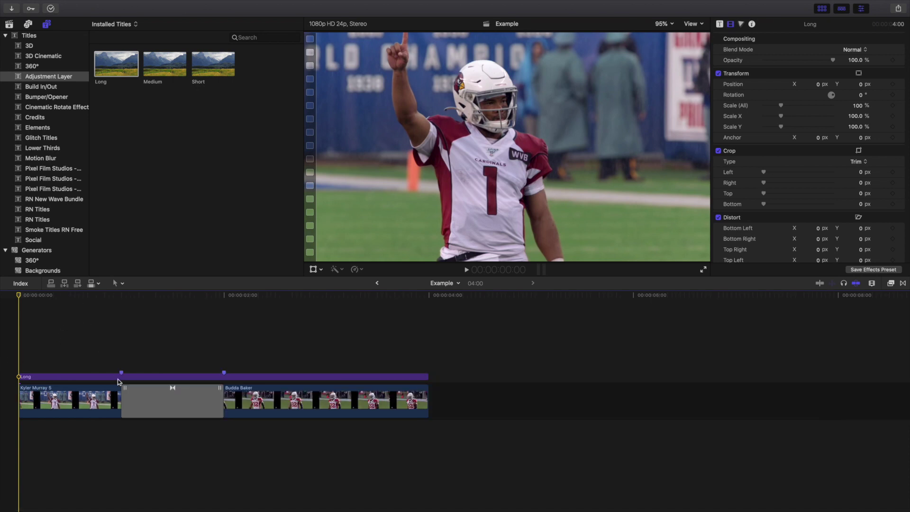
left_click(121, 362)
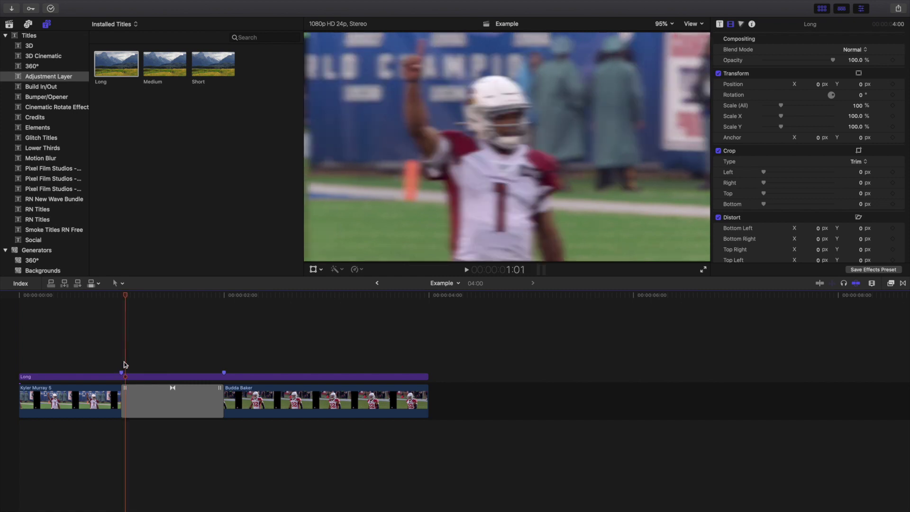
left_click(224, 365)
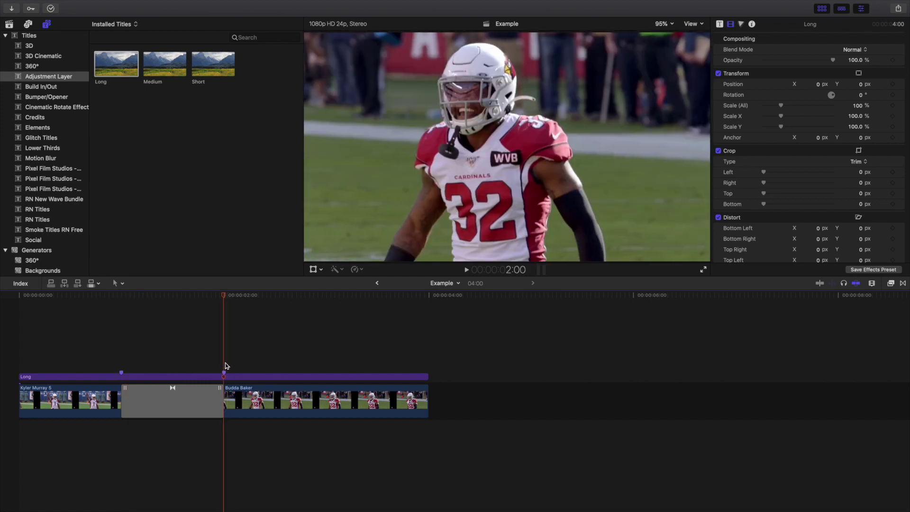
left_click(2, 377)
- Combine the two clips and their transition into a compound clip named Example Clip and play it back
left_click(10, 24)
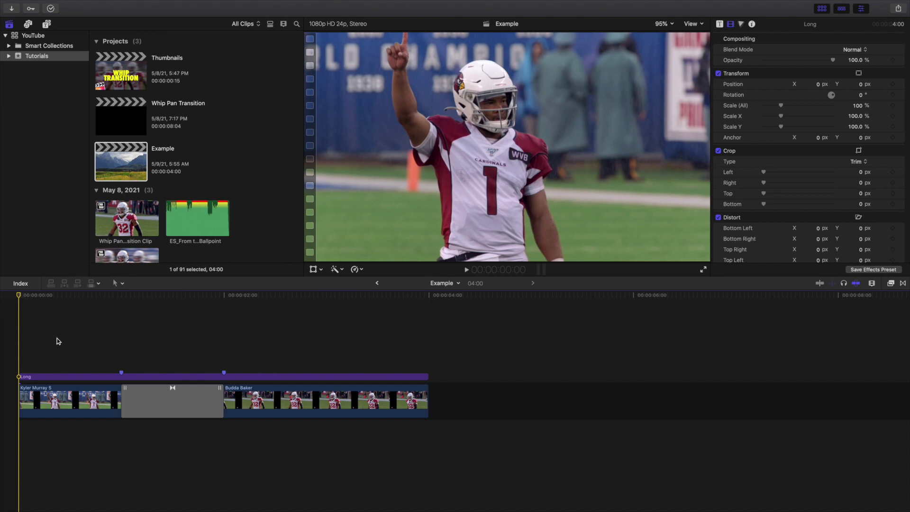
left_click_drag(59, 338, 186, 394)
left_click_drag(83, 427, 288, 401)
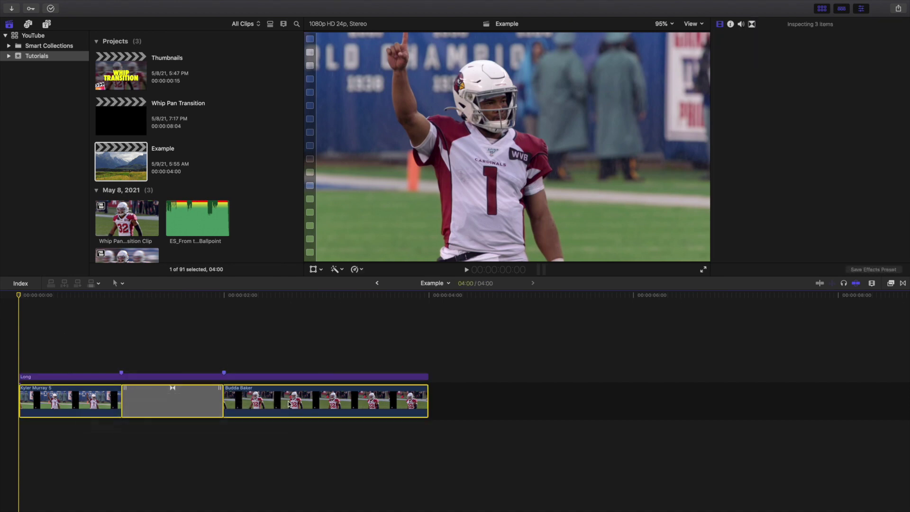
key("alt+g")
type("Example Clip")
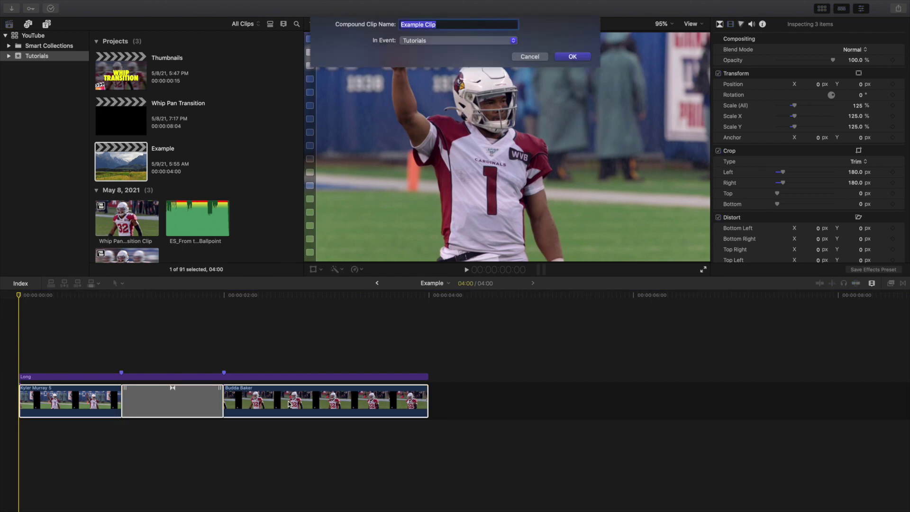
key("Return")
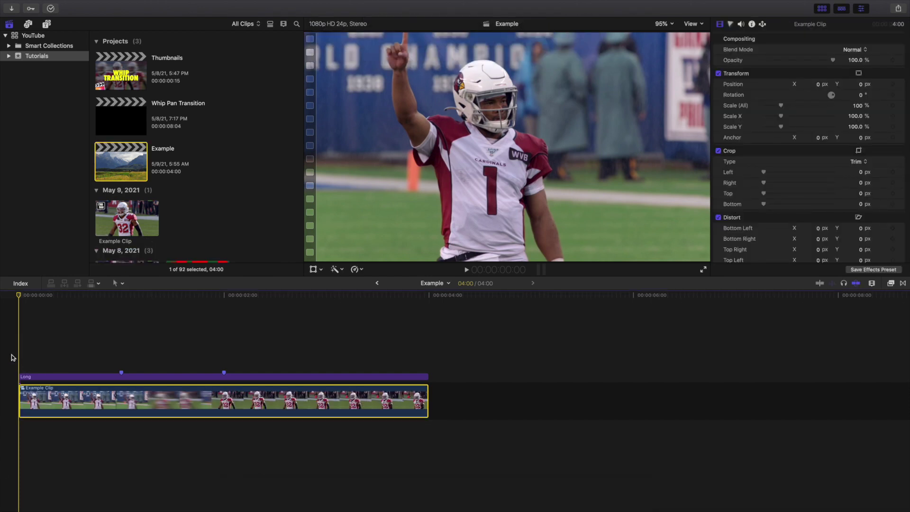
key("space")
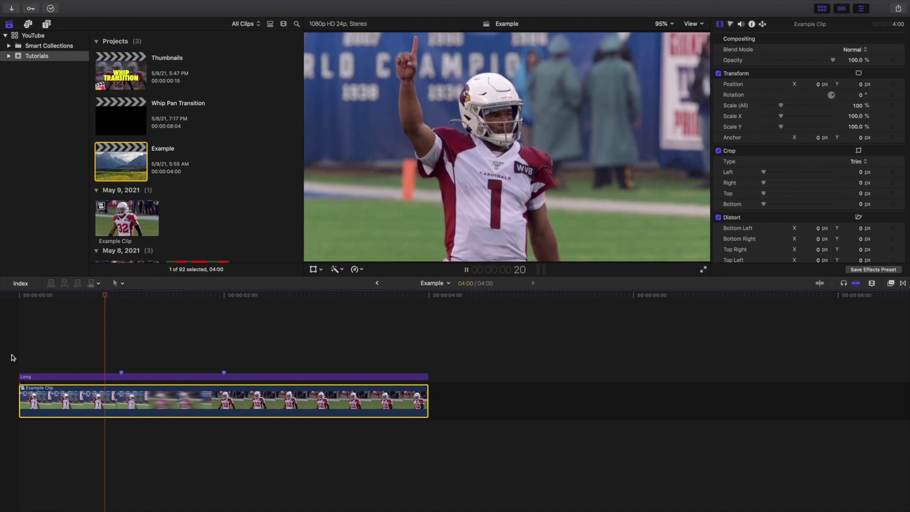
key("space")
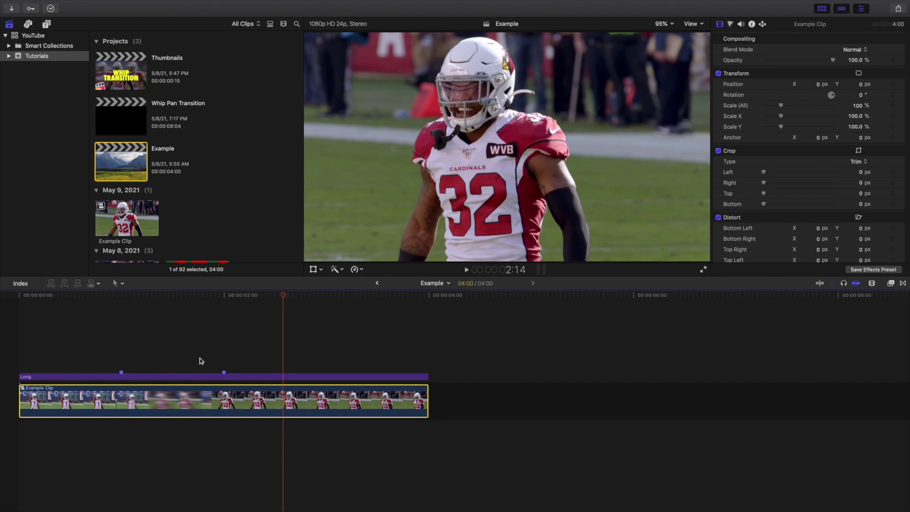
- Duplicate the Example Clip compound clip directly above the original, beneath the adjustment layer and aligned with its start
left_click(123, 357)
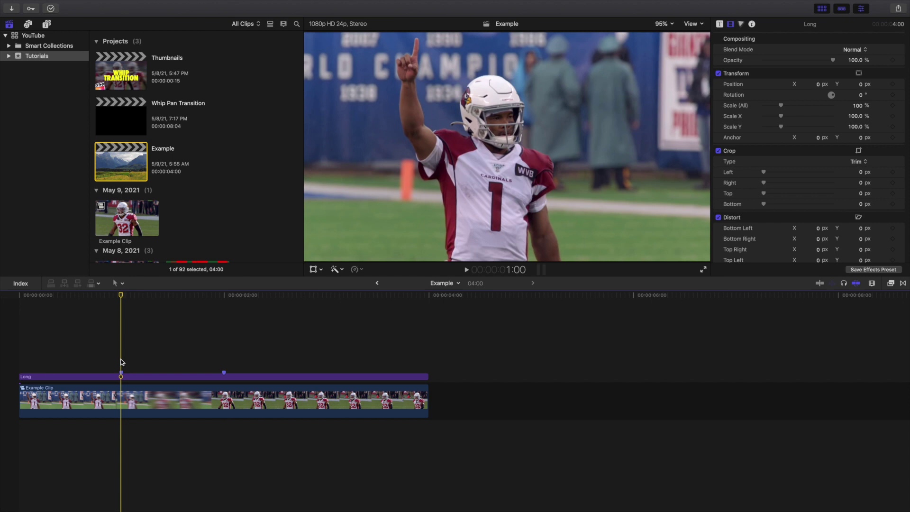
left_click(153, 396)
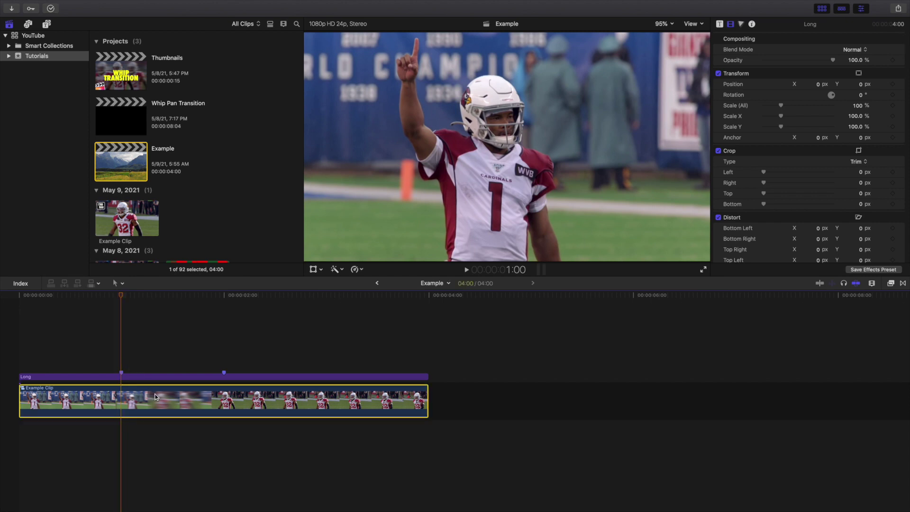
left_click_drag(155, 394, 161, 363)
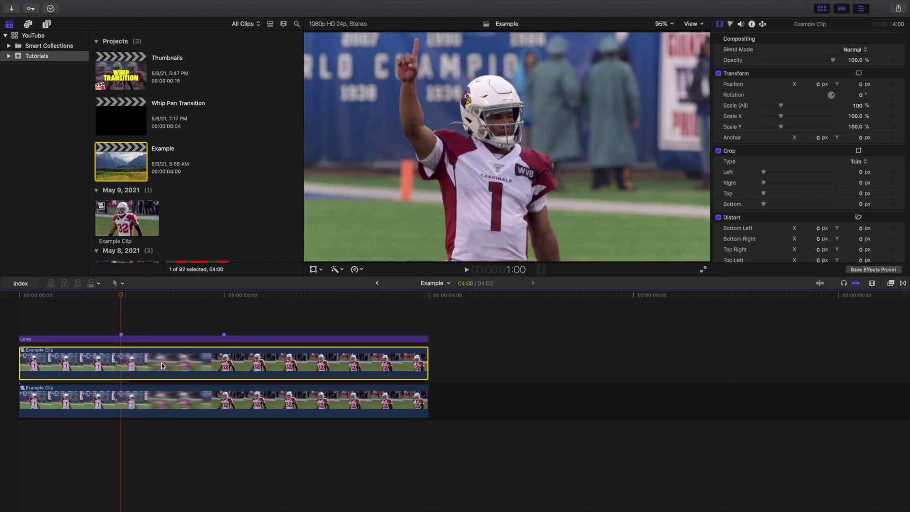
- Add a marker at 2:00 to both the upper and lower copies of Example Clip
left_click(223, 314)
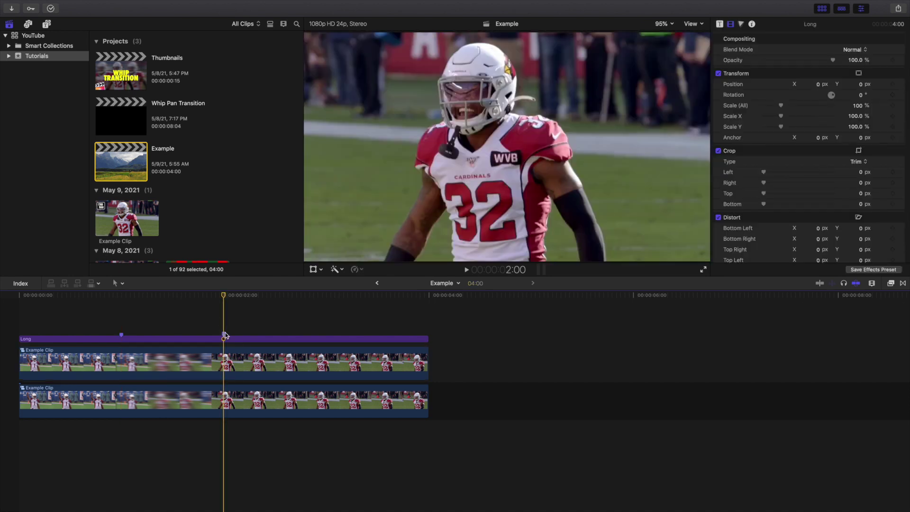
key("n")
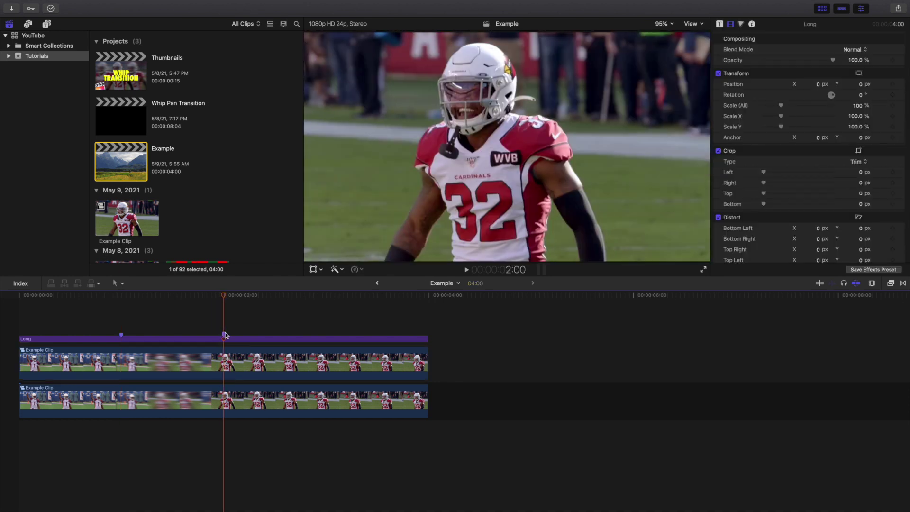
left_click(225, 356)
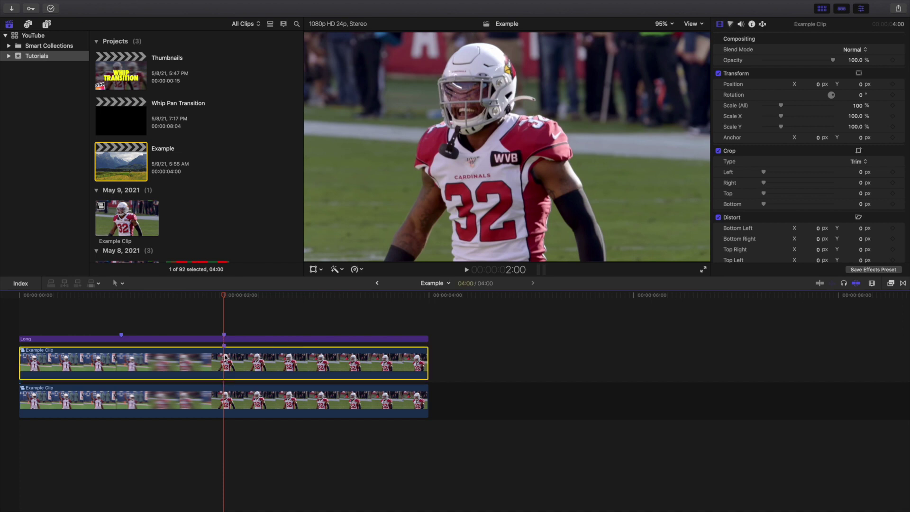
left_click(221, 396)
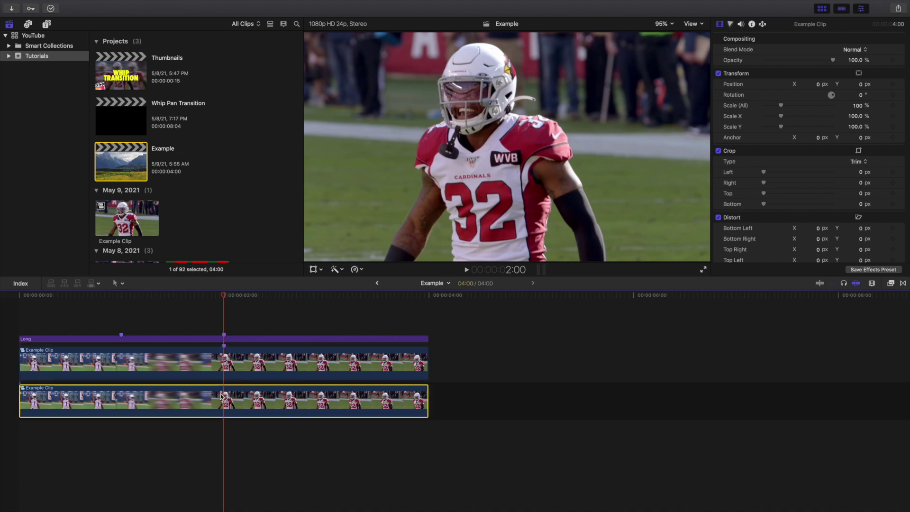
left_click(221, 368)
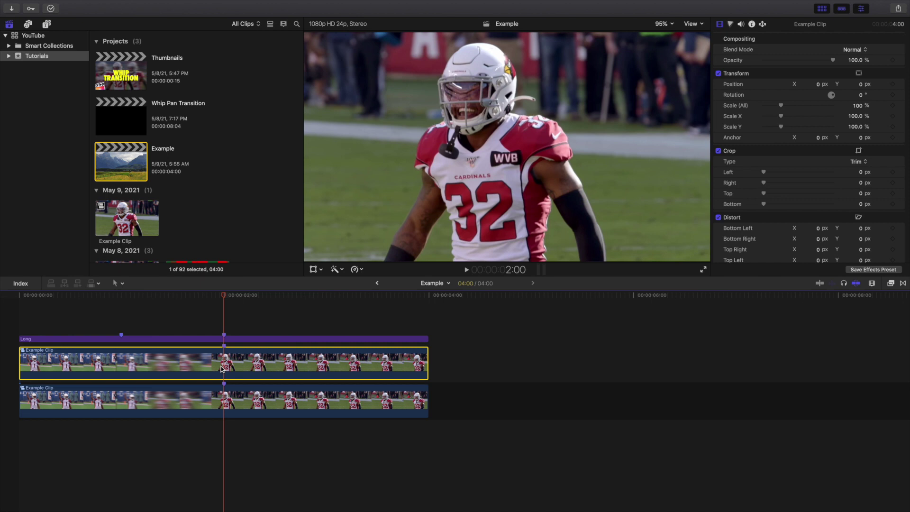
- Create a freeze frame from the upper Example Clip at 2:00 and delete the clip pieces before and after it
key("l")
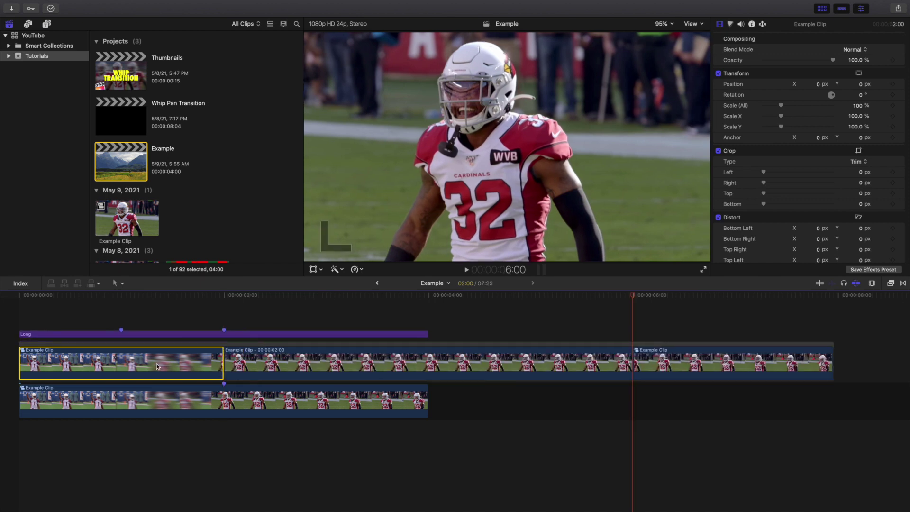
left_click(697, 360, "shift")
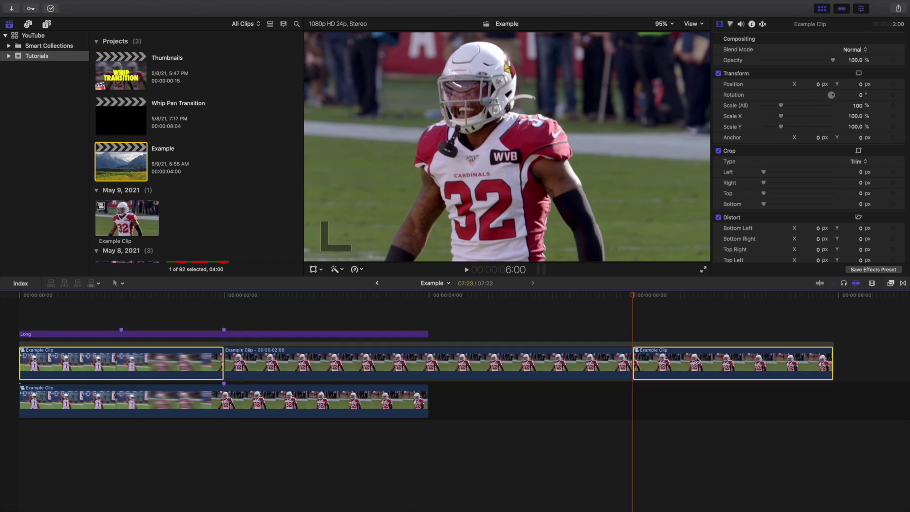
key("Delete")
- Take the freeze frame out of its storyline and trim it to fit between the adjustment layer's markers at 1:00 and 2:00
left_click(139, 359)
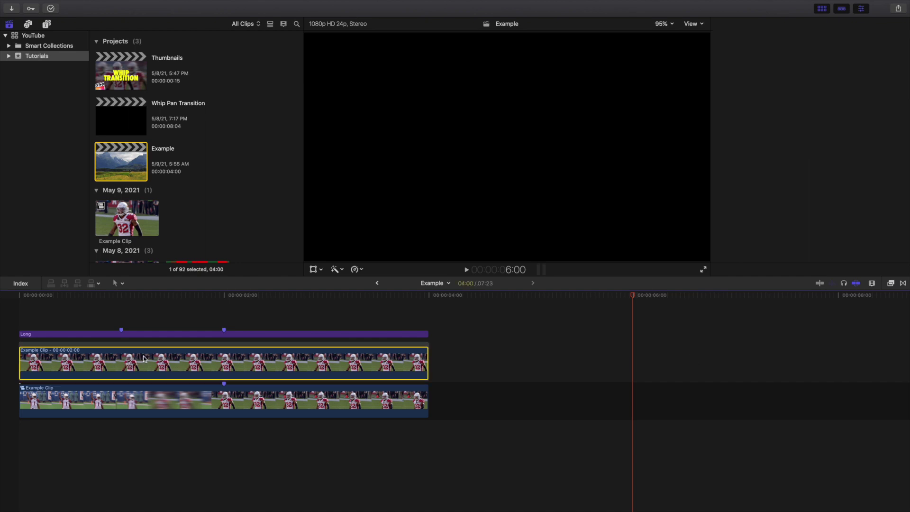
right_click(143, 356)
left_click(173, 476)
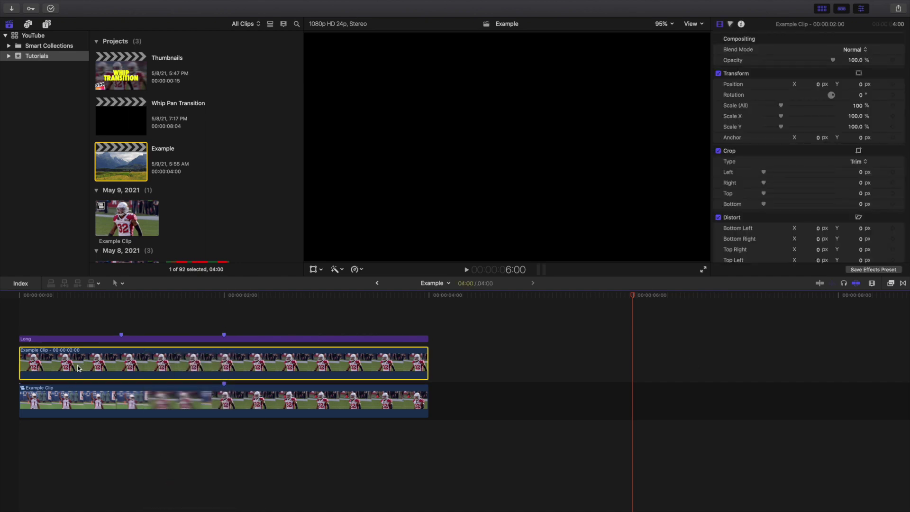
left_click_drag(425, 363, 223, 363)
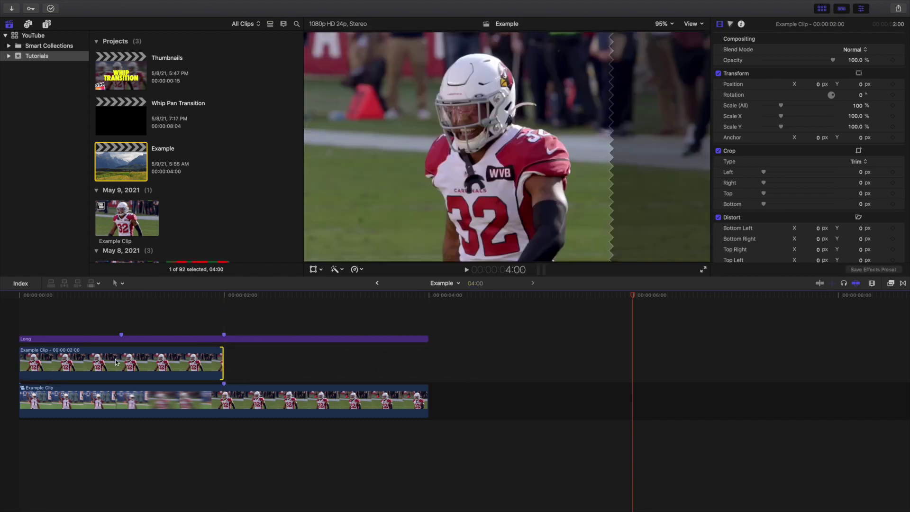
left_click(20, 361)
left_click_drag(79, 359, 138, 361)
- Rename the trimmed still clip between the markers as Freeze Frame
left_click(142, 361)
right_click(142, 361)
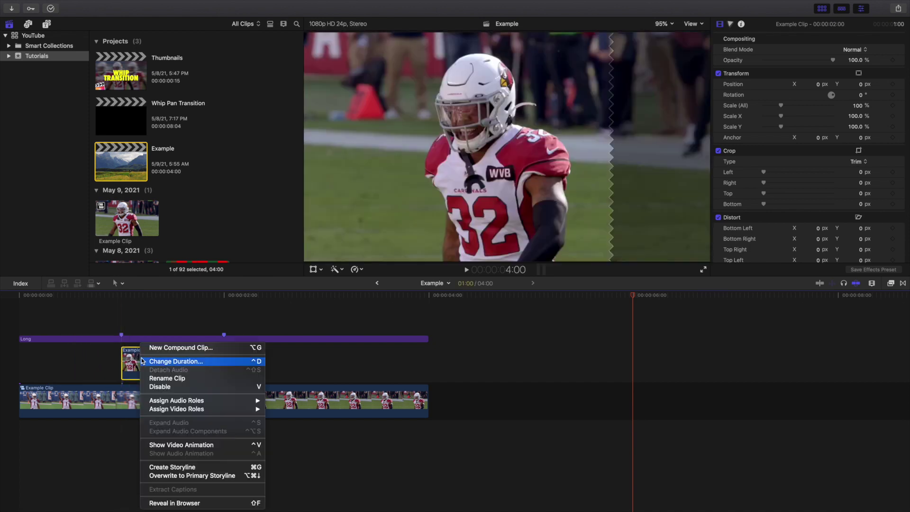
left_click(160, 378)
type("Freeze Fra")
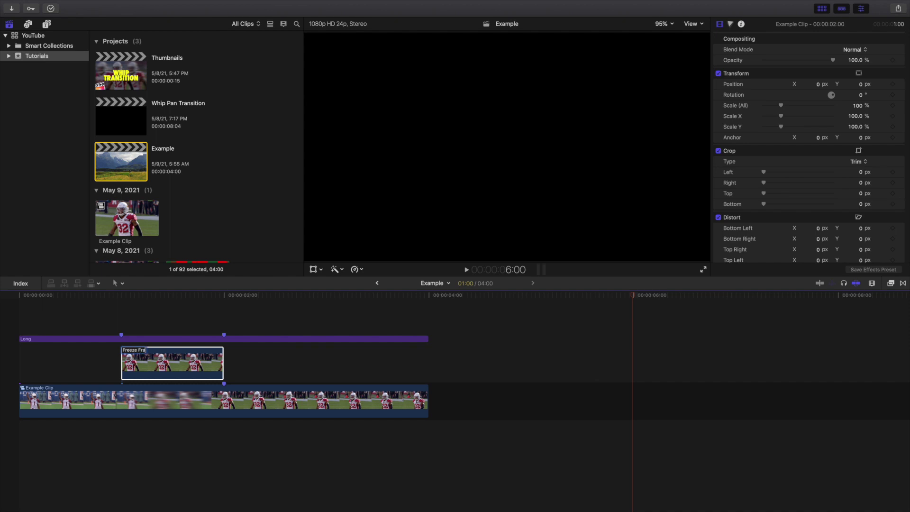
type("me")
key("Return")
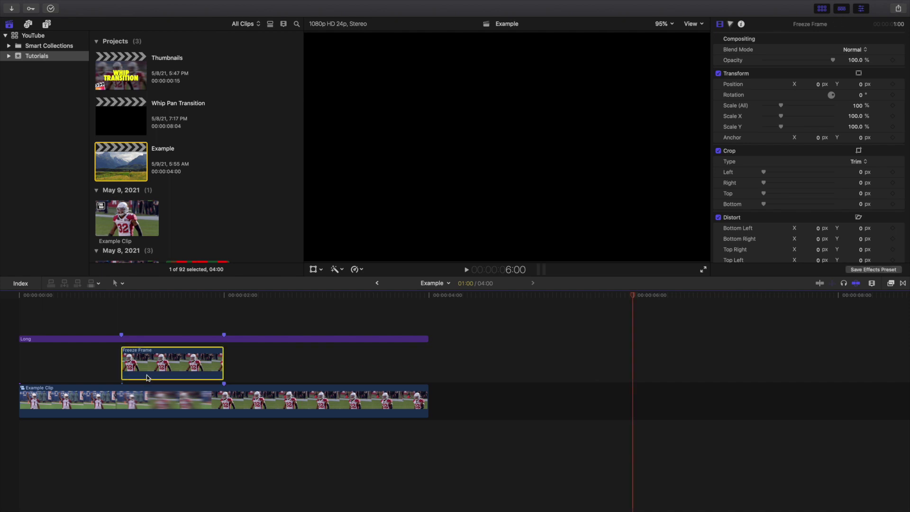
- Compare the Freeze Frame clip with the underlying footage around the 2:00 marker by disabling and re-enabling it
left_click(226, 322)
left_click(200, 340)
left_click(194, 365)
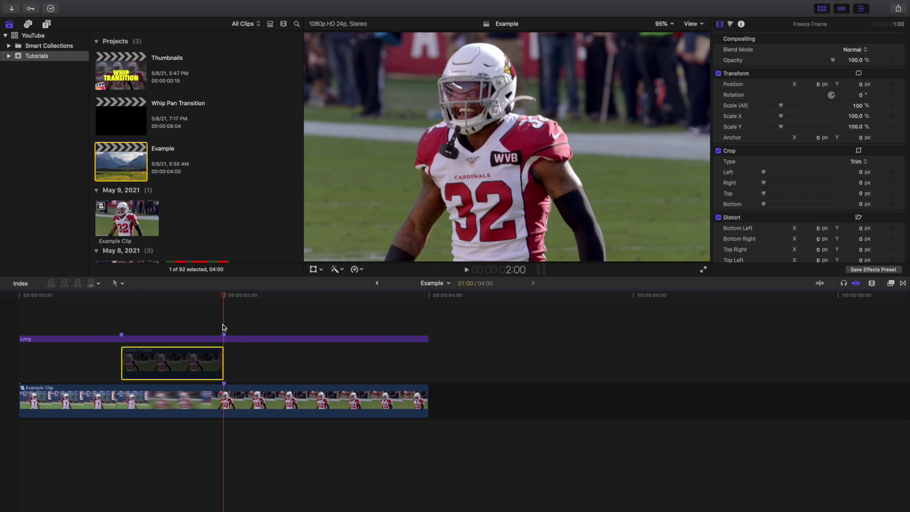
key("Left")
key("Left")
left_click(124, 322)
key("l")
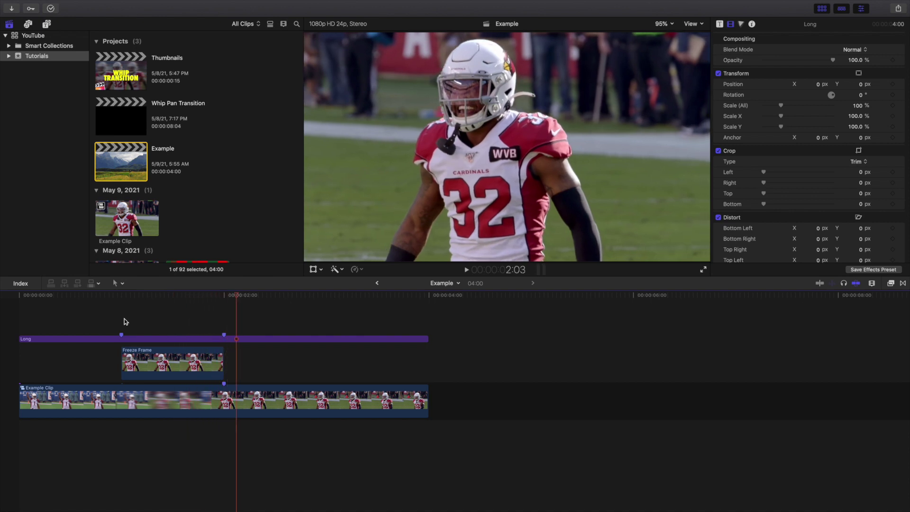
left_click(223, 325)
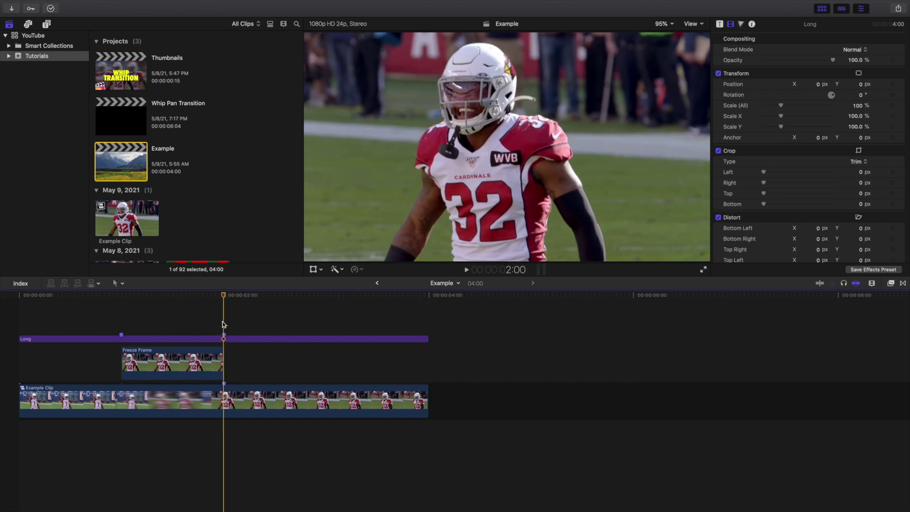
- Apply the Draw Mask effect to the Freeze Frame clip with the playhead at 1:16
left_click(193, 325)
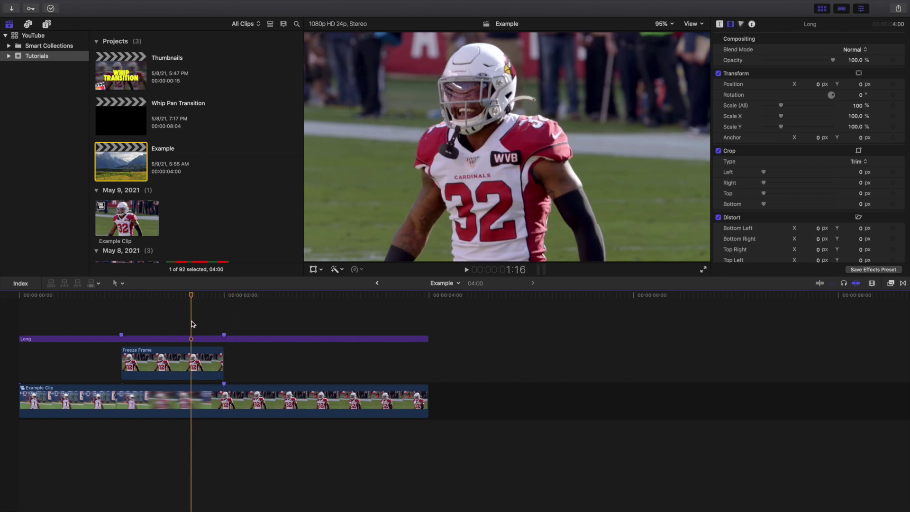
left_click(177, 371)
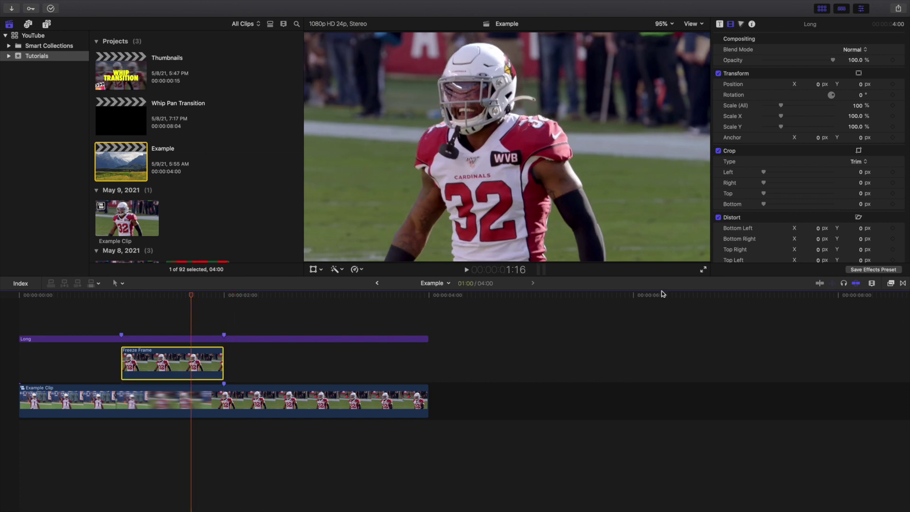
left_click(890, 284)
left_click_drag(823, 322, 192, 354)
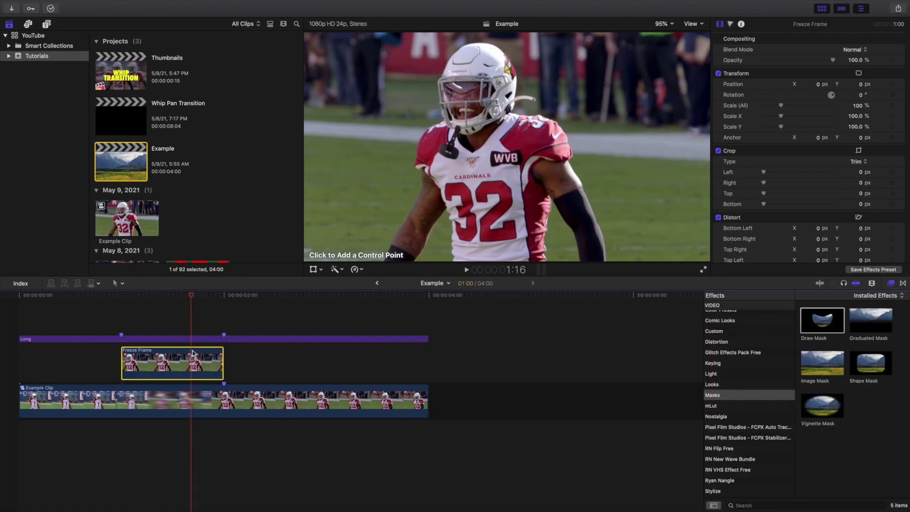
left_click(892, 285)
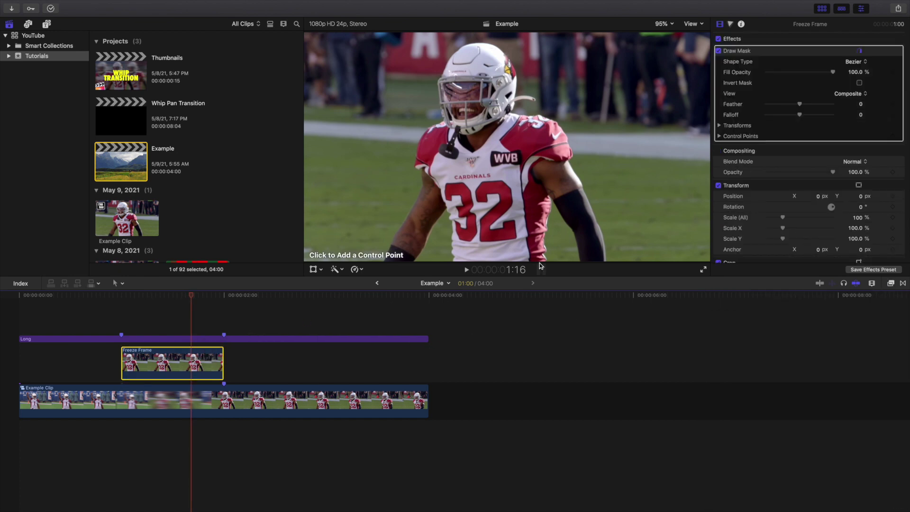
- Trace the player's outline in the freeze frame with mask points, from one arm over the shoulders and helmet to the other arm
left_click(387, 258)
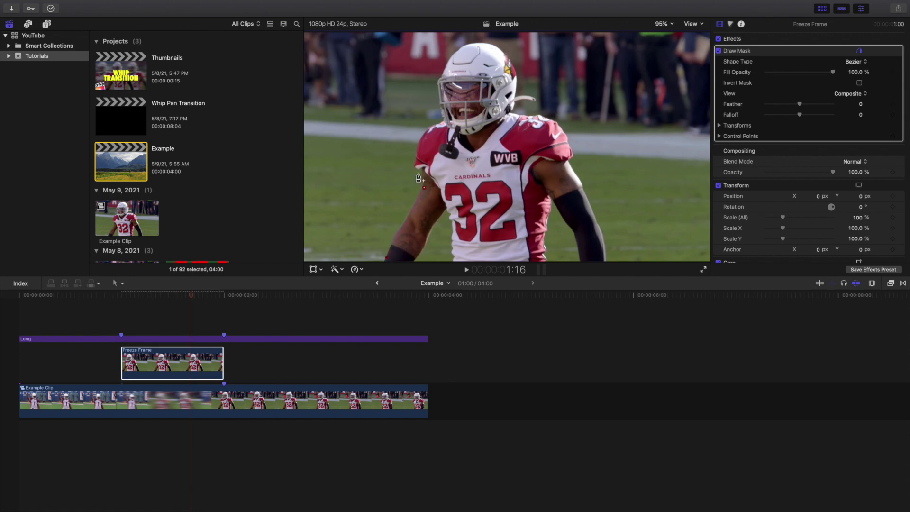
left_click(446, 122)
left_click(442, 77)
left_click(467, 44)
left_click(497, 45)
left_click(518, 84)
left_click(509, 113)
left_click(563, 129)
left_click(569, 160)
left_click(605, 255)
- Close the mask around the player with control points below the image's lower edge, working at 50% zoom and restoring Fit
left_click(665, 24)
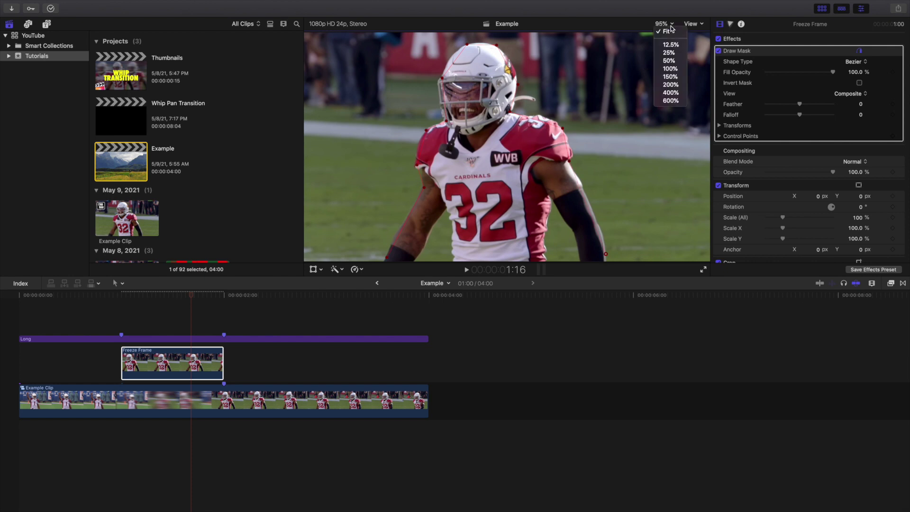
left_click(670, 61)
left_click(547, 211)
left_click(524, 214)
left_click(478, 214)
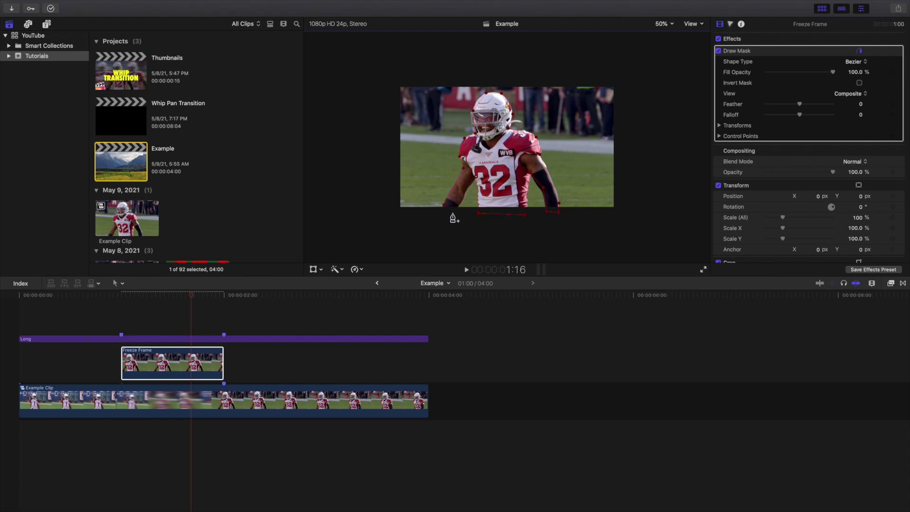
left_click(453, 215)
left_click(445, 210)
left_click(662, 23)
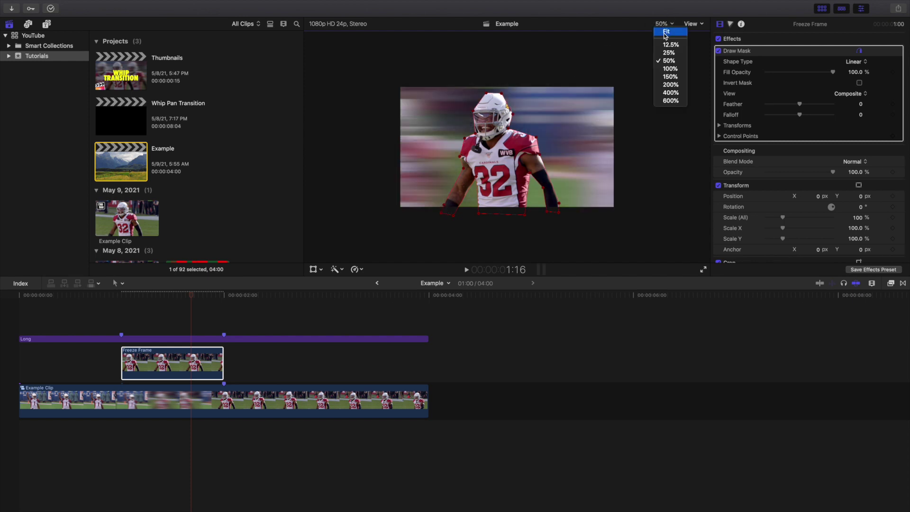
left_click(664, 35)
- Check the masked freeze frame at 1:10 and return the playhead to the start of the timeline
left_click(165, 315)
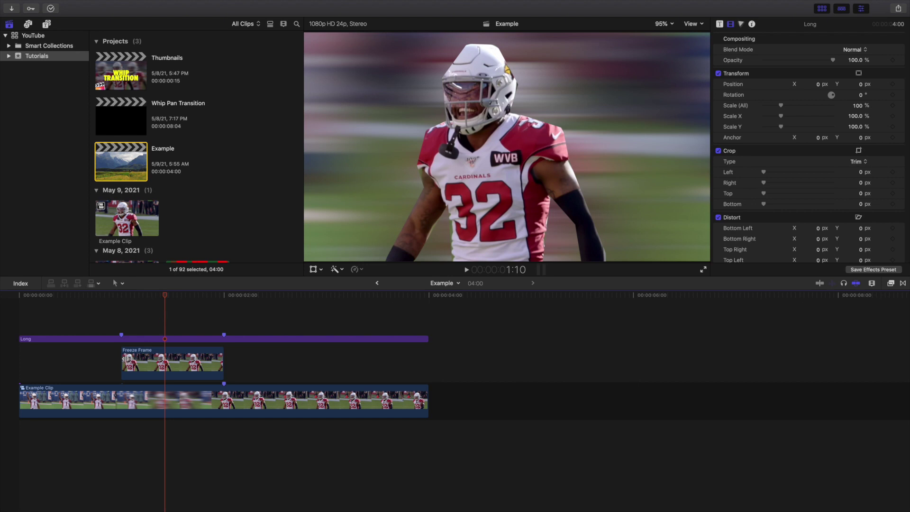
key("Home")
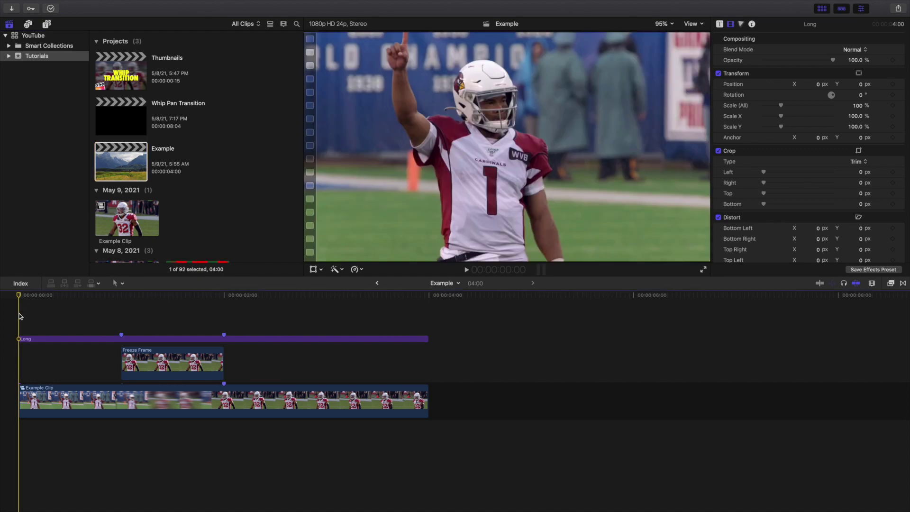
- Play the masked freeze frame over the clip and return the playhead to the start of the timeline
key("space")
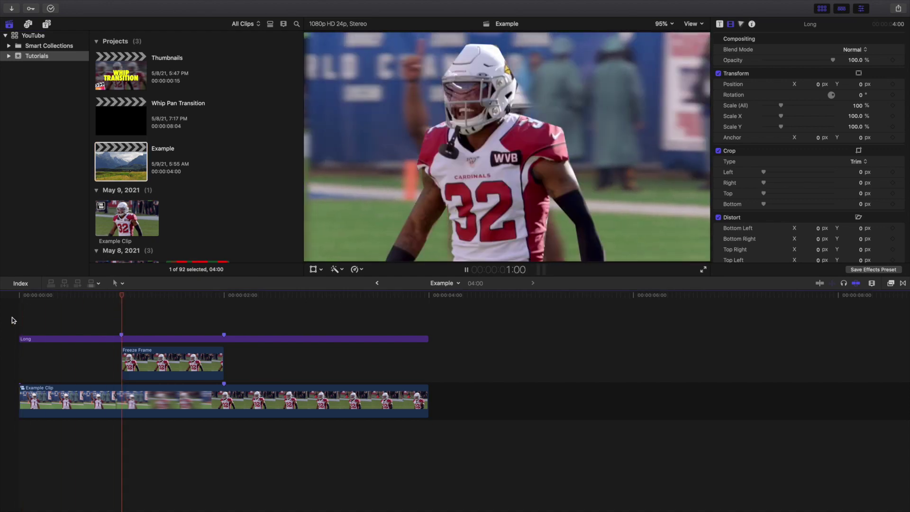
key("Home")
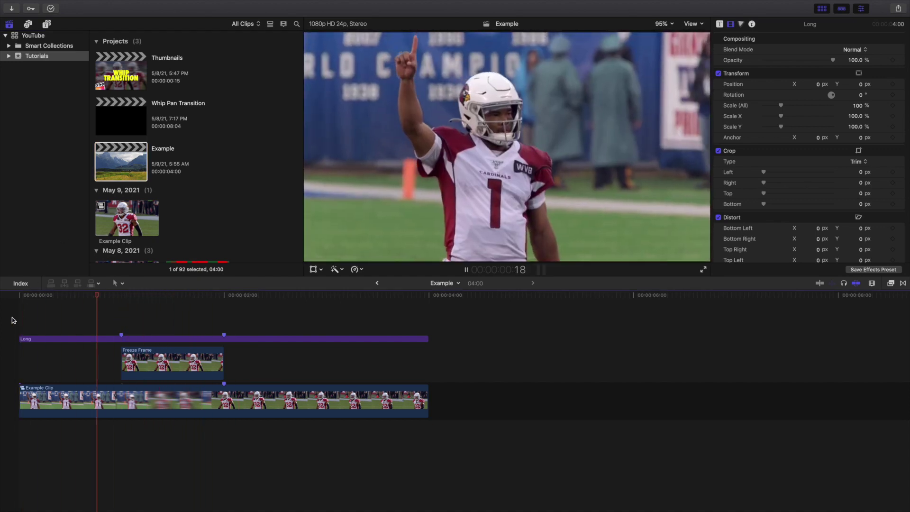
key("Home")
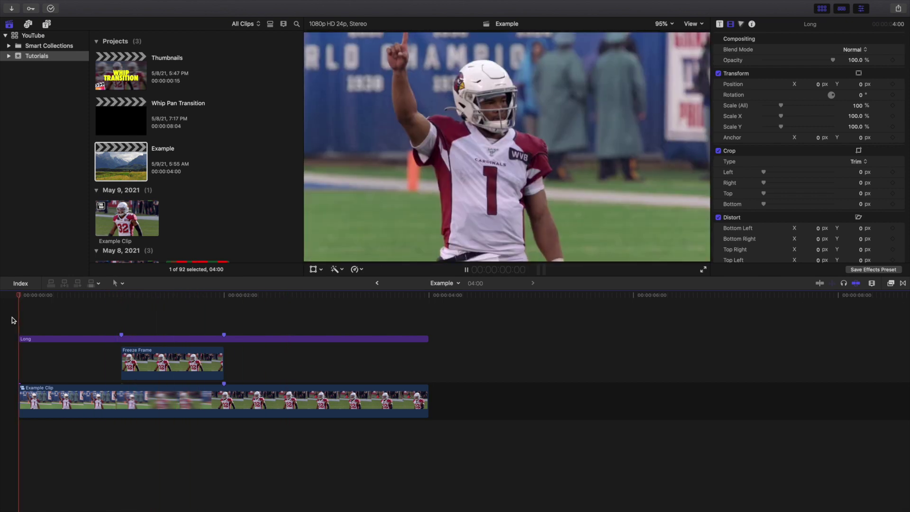
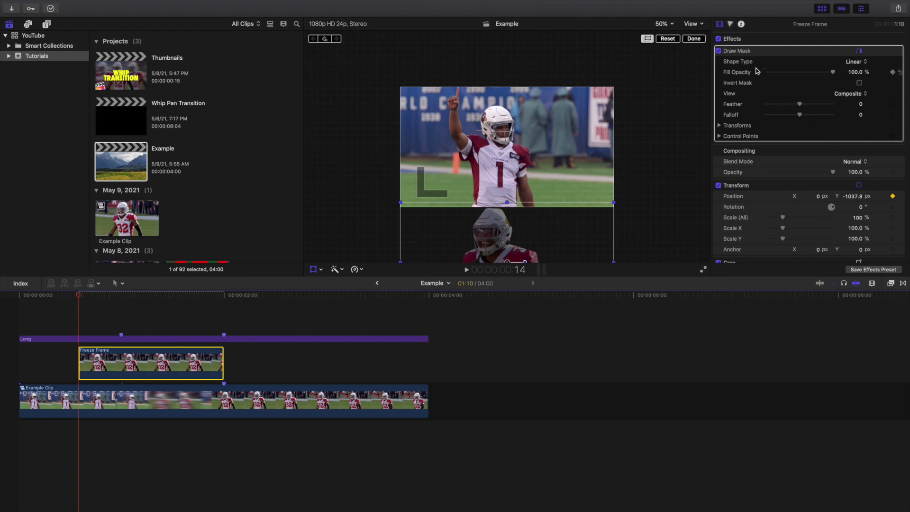
- Close the Transform controls and keyframe the Freeze Frame clip's Position Y at 0 px at 1:00
left_click(695, 40)
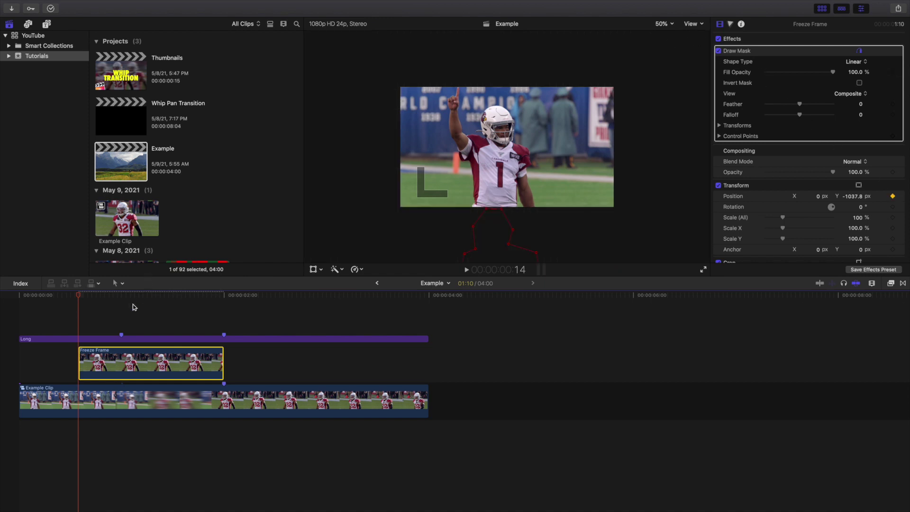
left_click(118, 315)
left_click(117, 371)
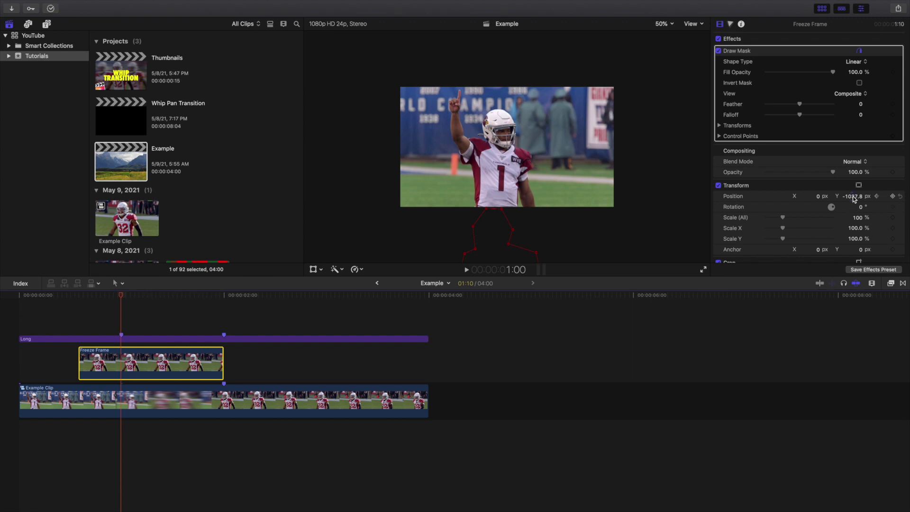
left_click(853, 196)
type("0")
key("Return")
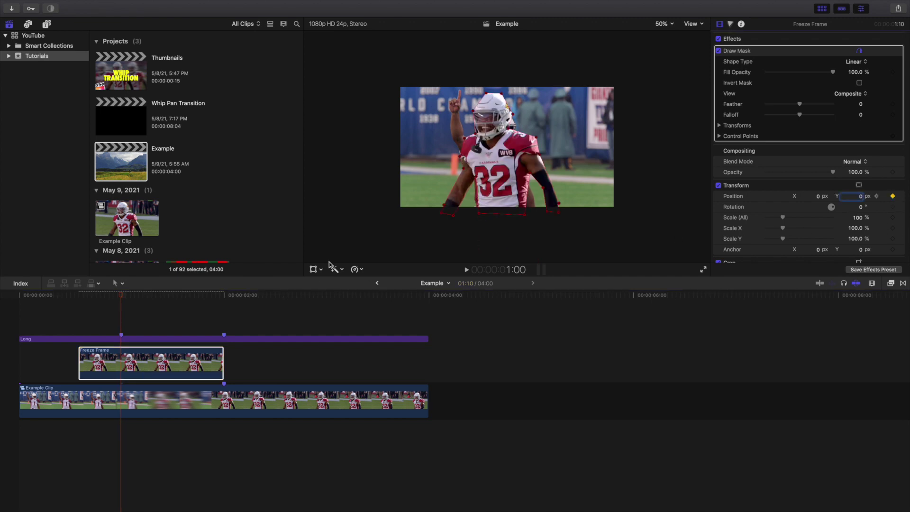
- Change the point type of the freeze frame's position keyframe at 1:00 on its motion path and restore the viewer to Fit
left_click(313, 269)
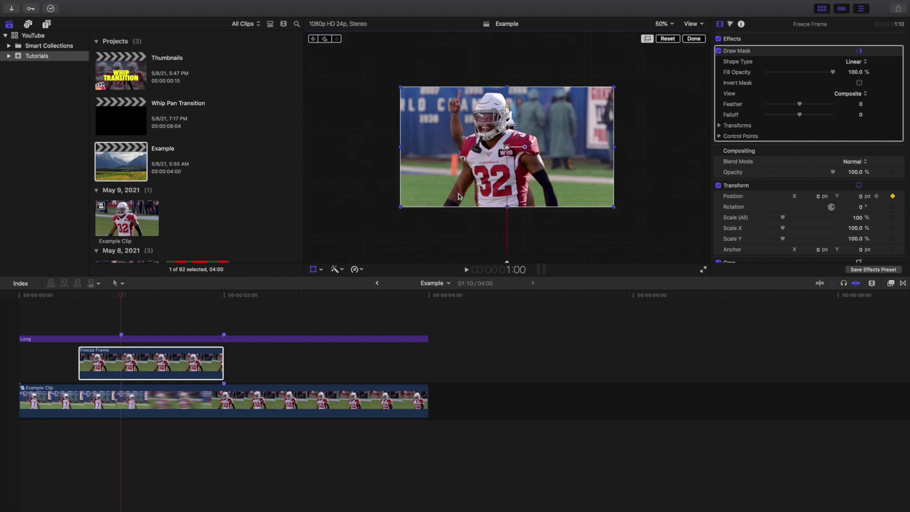
right_click(508, 148)
left_click(517, 157)
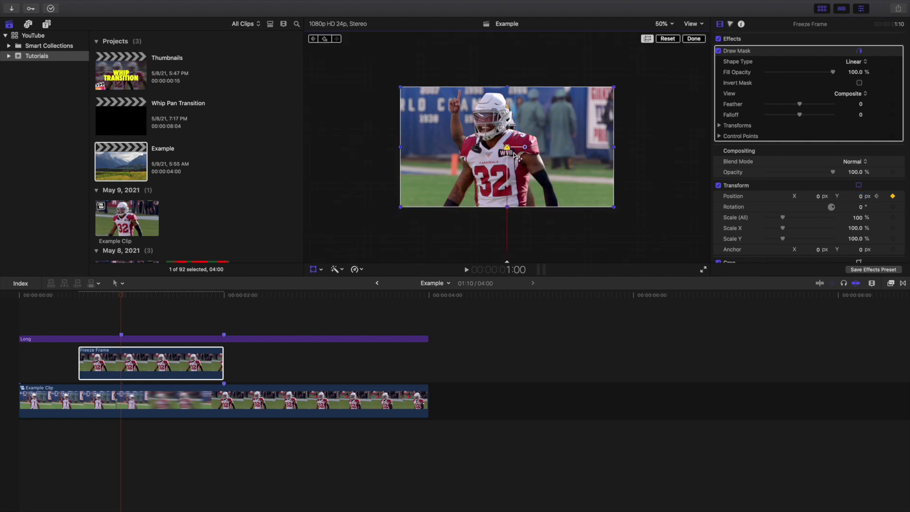
left_click(693, 39)
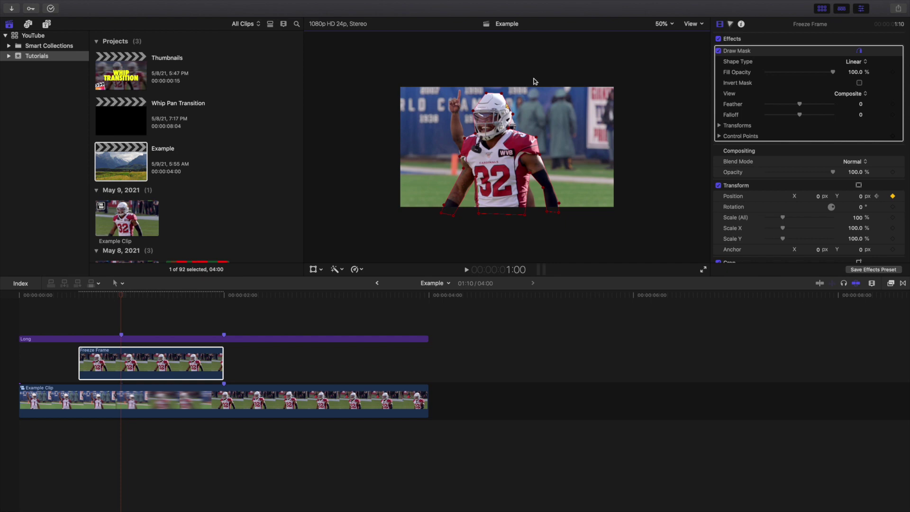
left_click(662, 23)
left_click(664, 30)
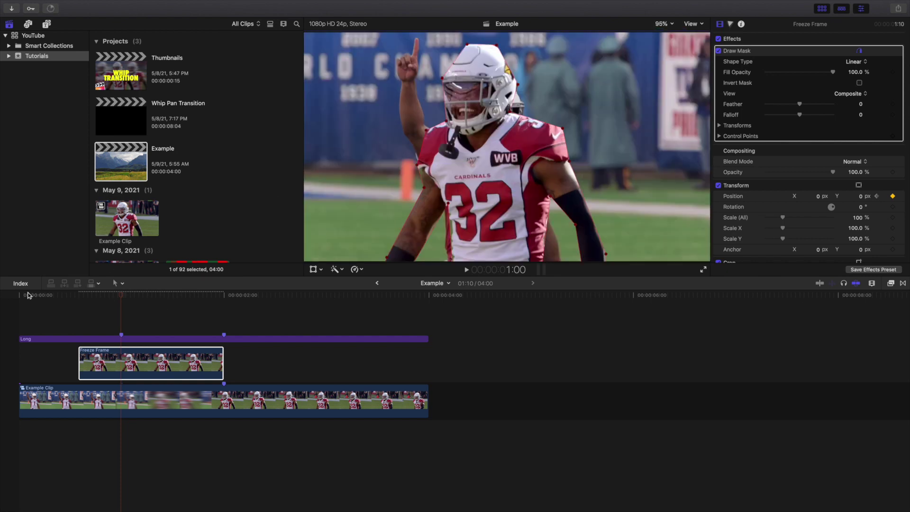
- Play the freeze frame's slide-up and the whip pan from the start of the timeline
left_click(2, 313)
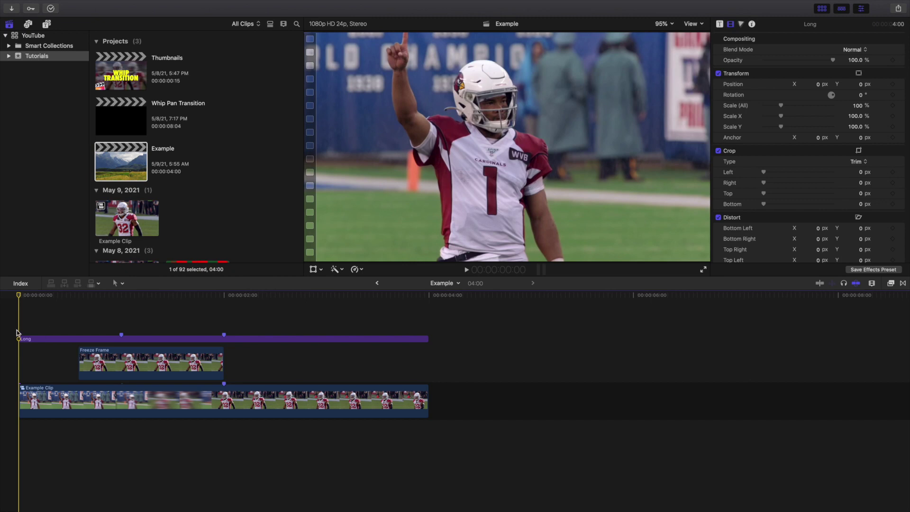
key("space")
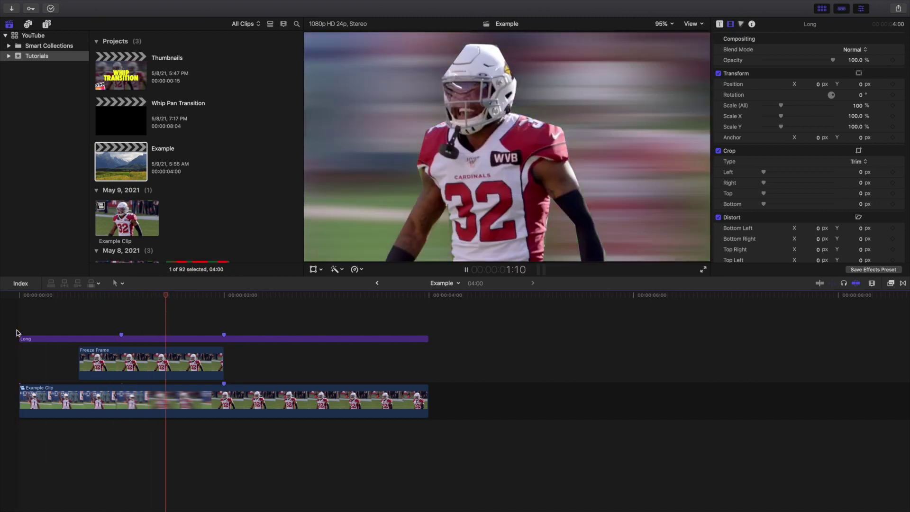
key("Home")
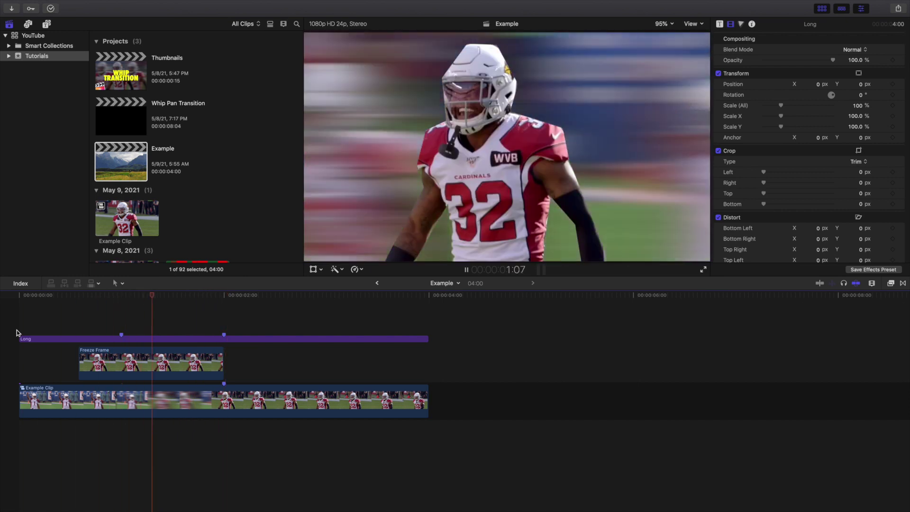
key("space")
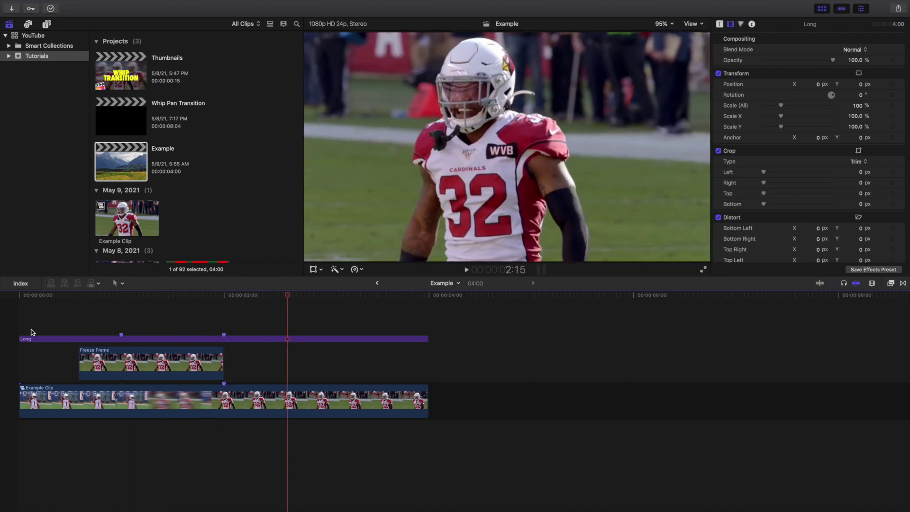
- Add the Moderate Motion Blur title directly above the Freeze Frame clip, starting at 0:14
left_click(81, 324)
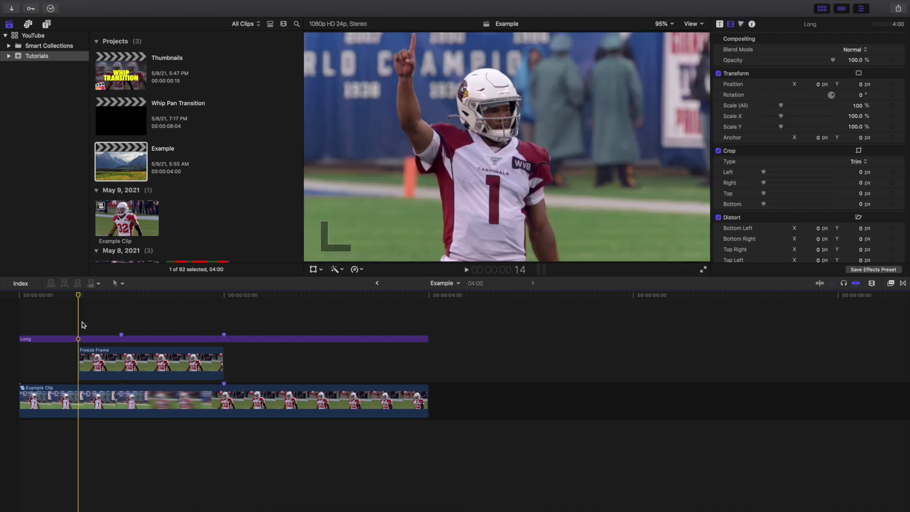
left_click(47, 24)
left_click(41, 158)
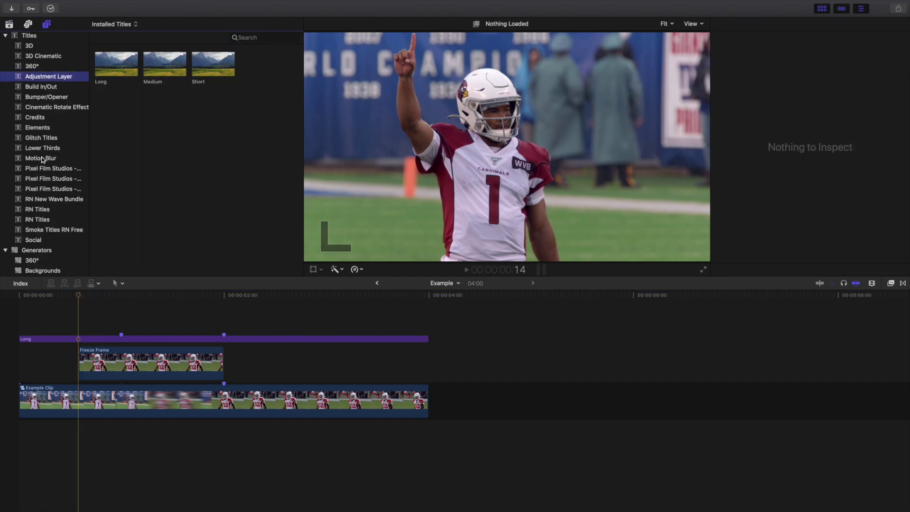
left_click_drag(113, 105, 87, 346)
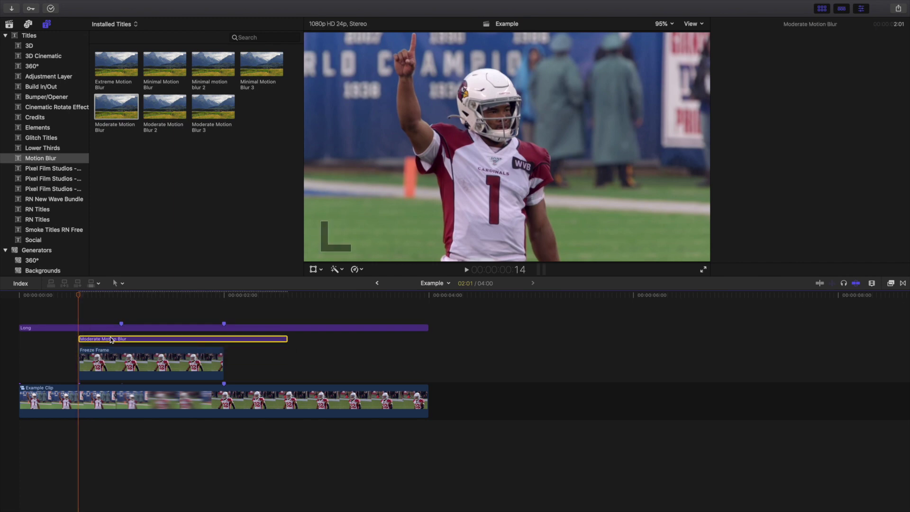
- Split the Moderate Motion Blur title at 1:00 and delete the part after the cut
left_click(122, 317)
left_click(120, 340)
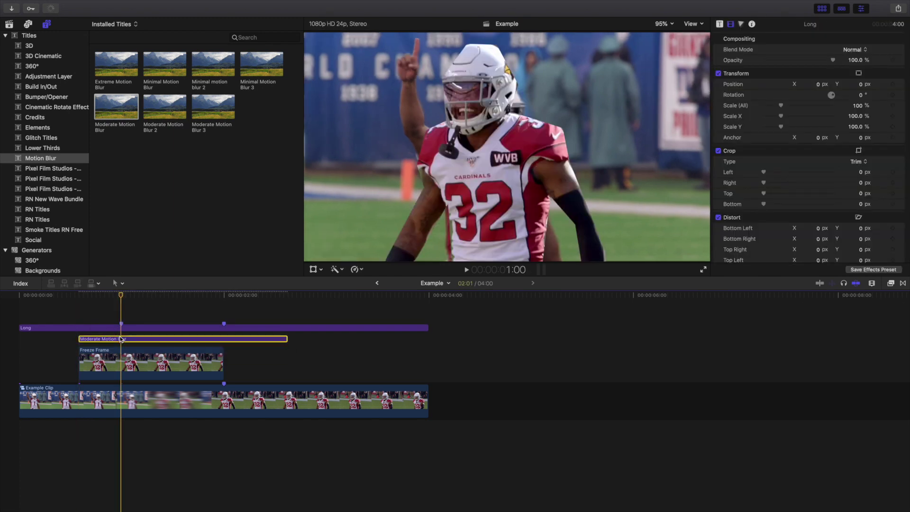
key("super+b")
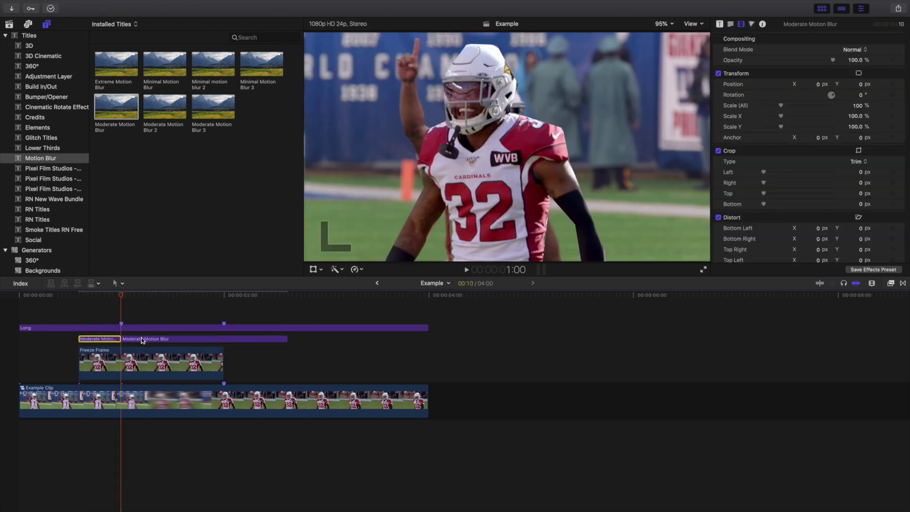
left_click(142, 340)
key("Delete")
- Check the motion blur at 0:18 and play the Example project's whole transition repeatedly from the start
left_click(99, 314)
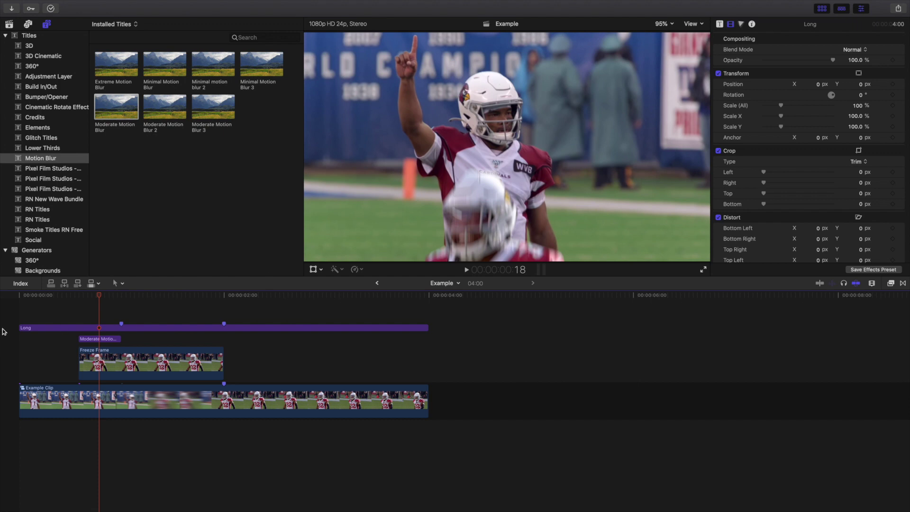
key("Home")
left_click(9, 24)
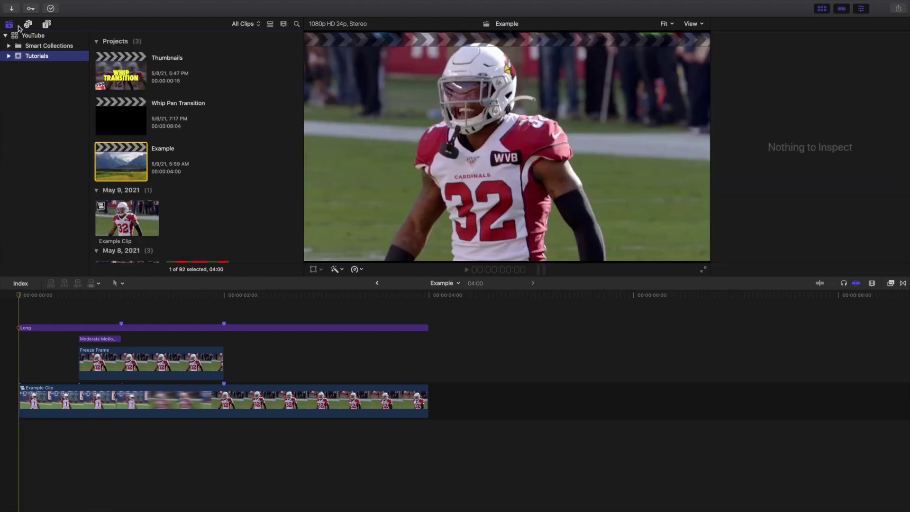
left_click(123, 174)
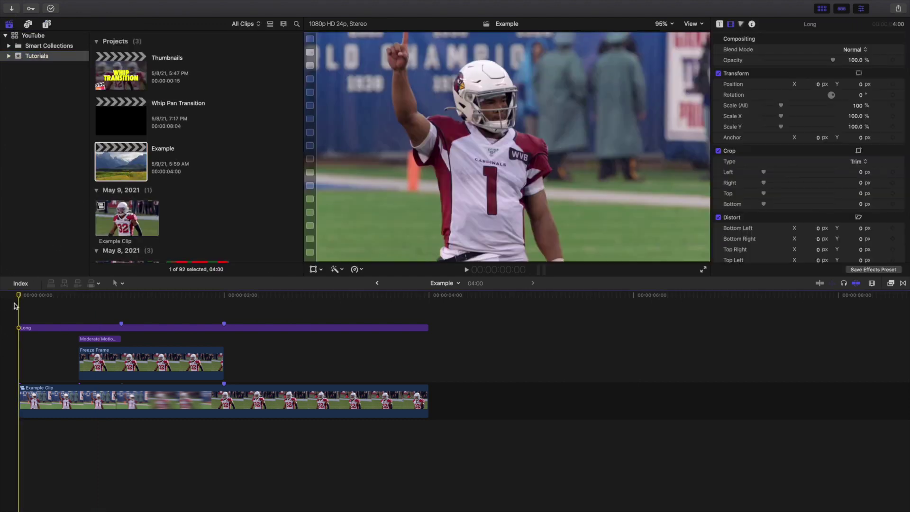
key("space")
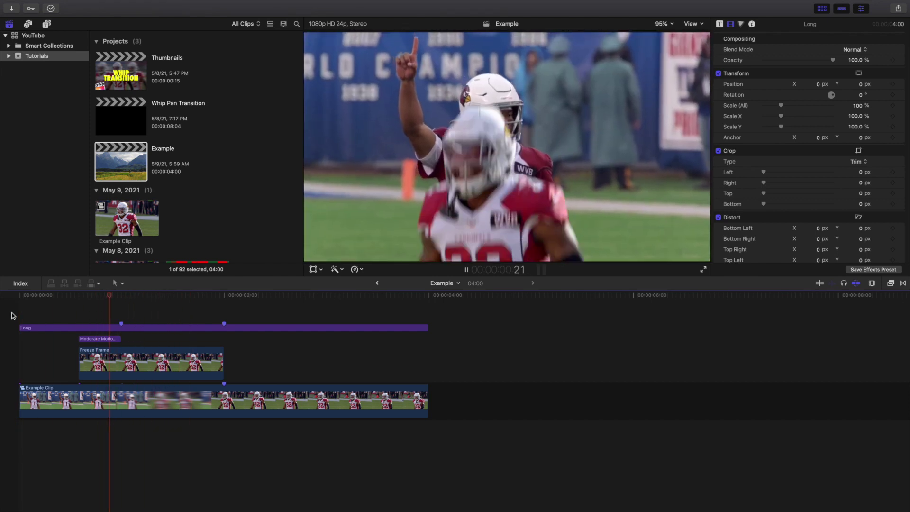
key("Home")
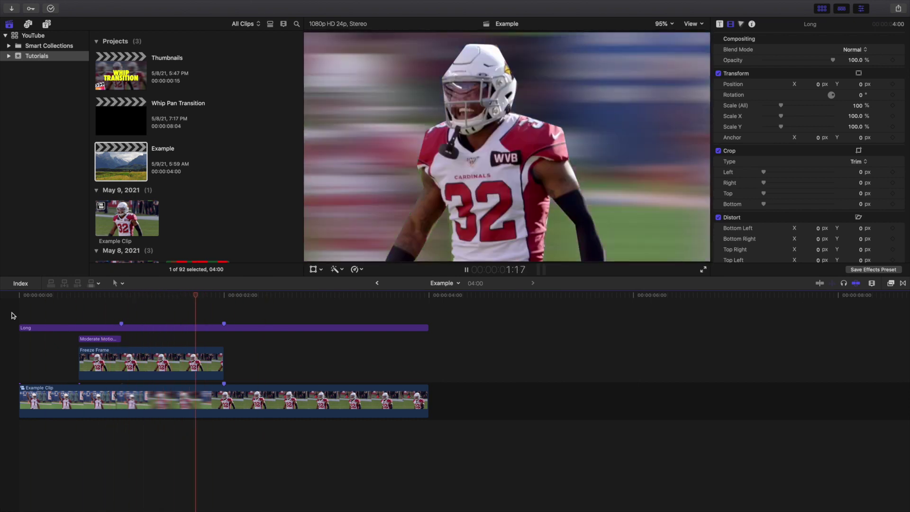
key("space")
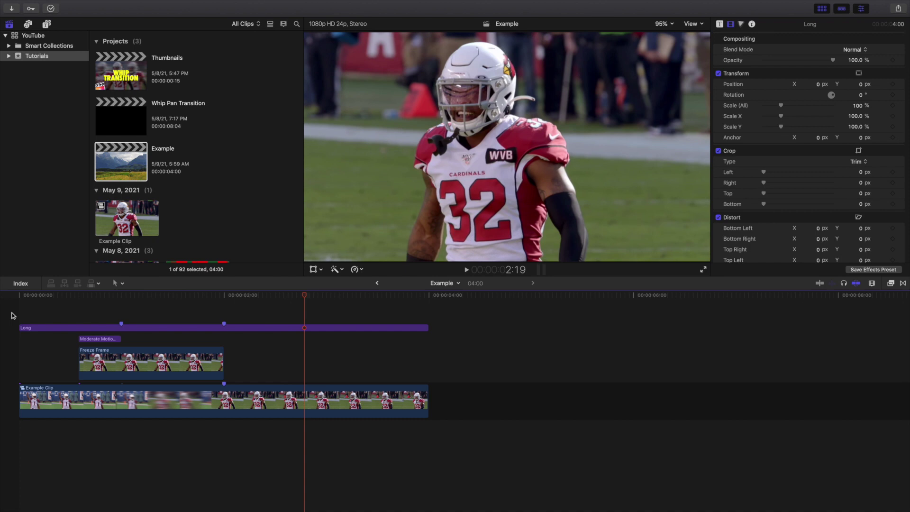
key("Home")
key("space")
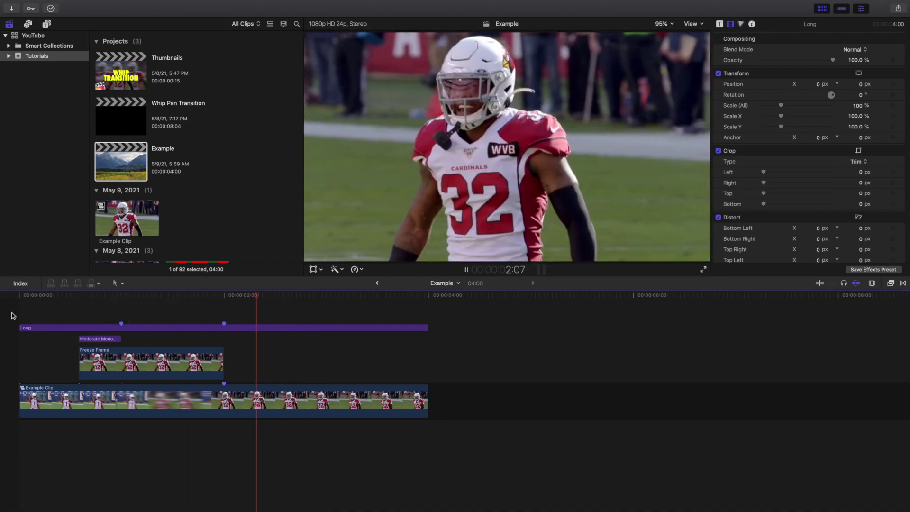
key("space")
key("Home")
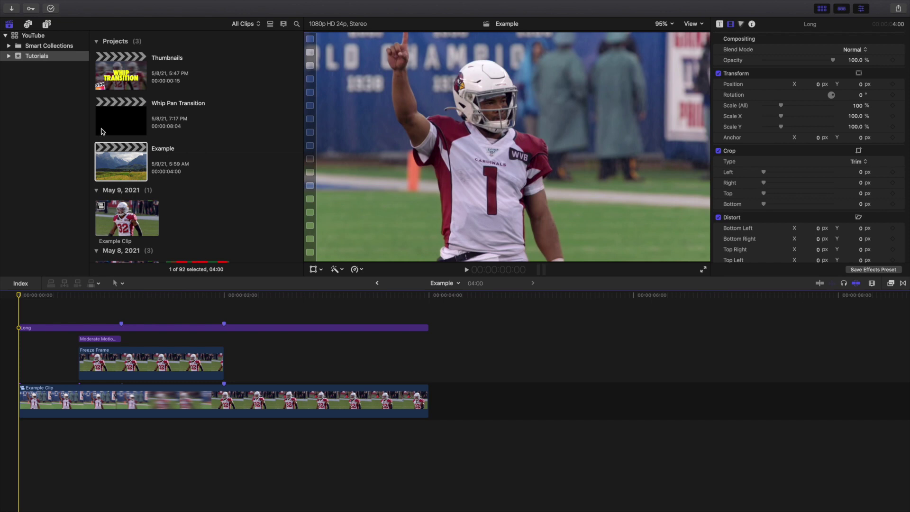
- Open the Whip Pan Transition project, inspect the contents of its compound clip, and return to the project timeline
double_click(117, 111)
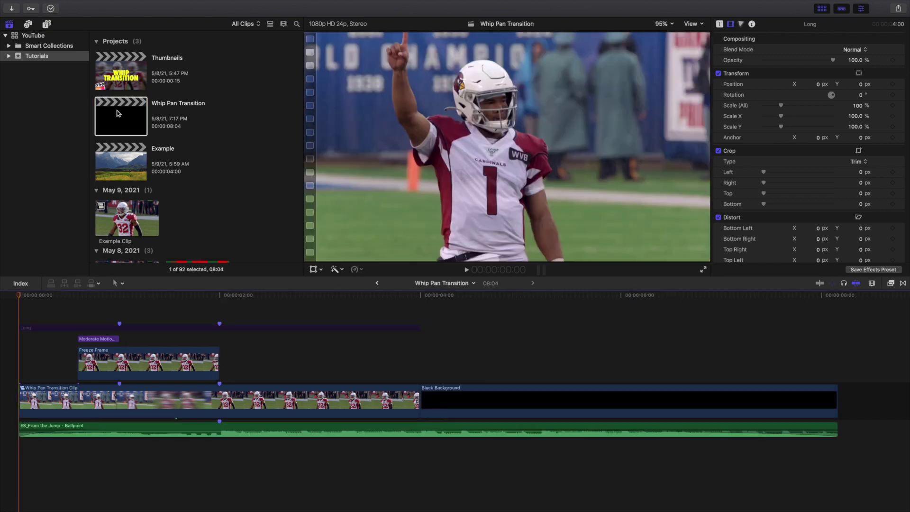
double_click(104, 400)
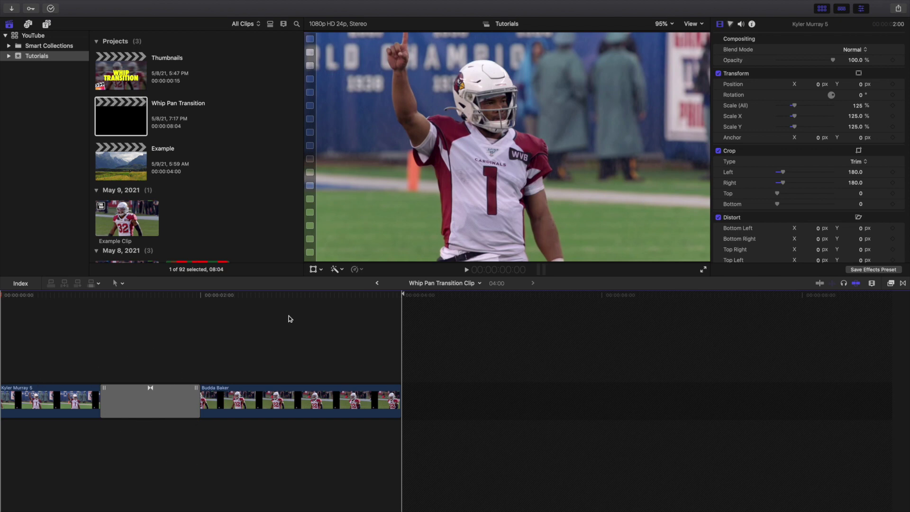
left_click(376, 283)
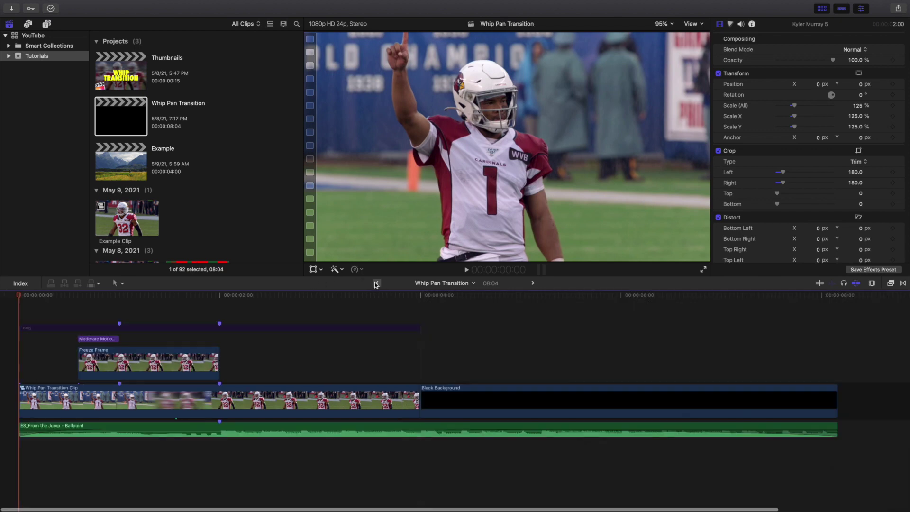
- Examine the finished whip pan at the 1:00 and 2:00 markers and play it around the freeze frame
left_click(119, 313)
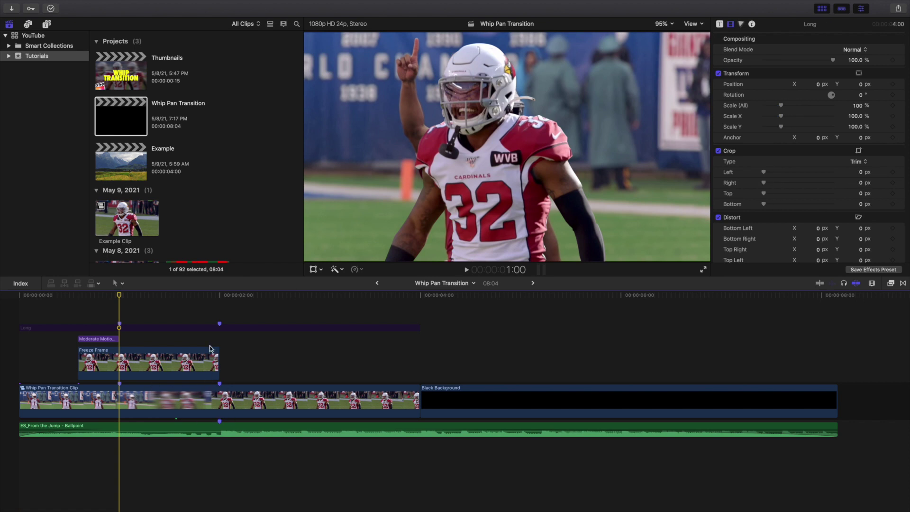
left_click(222, 316)
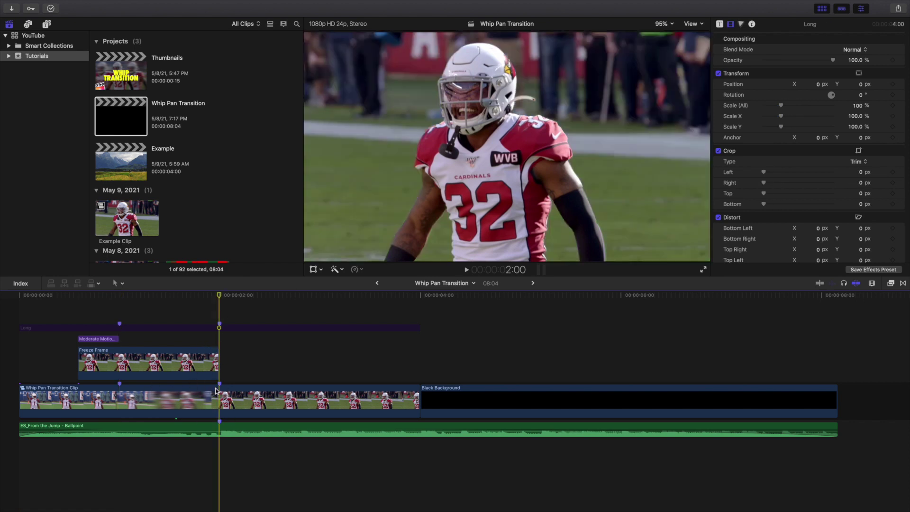
left_click(123, 320)
key("space")
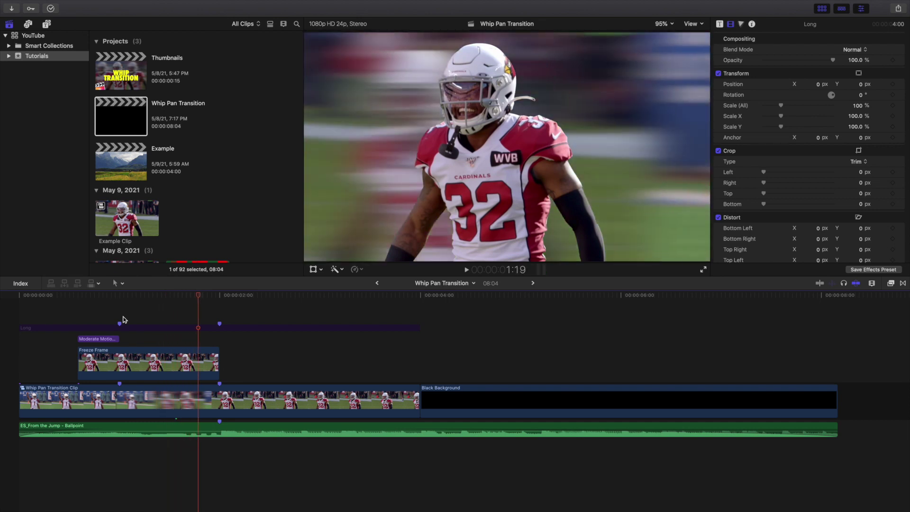
left_click(81, 315)
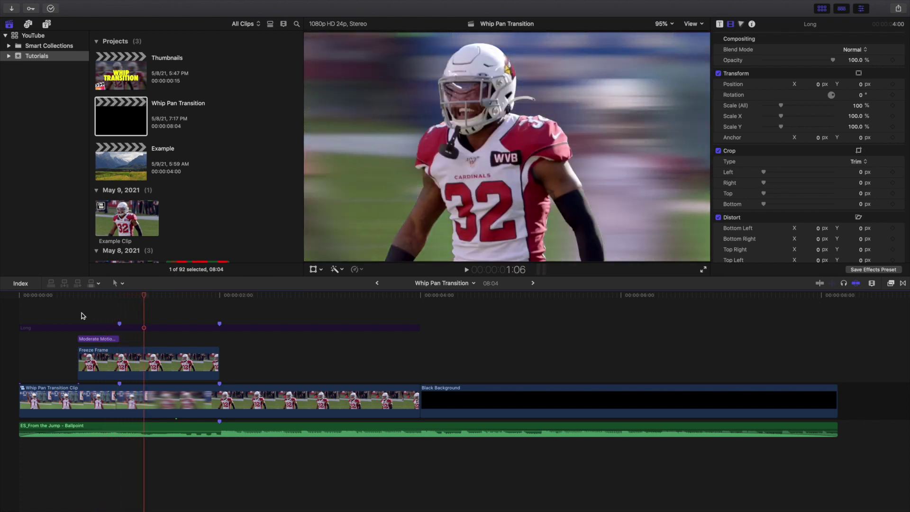
- Play the Whip Pan Transition project repeatedly from the start to review the transition between the two football clips
left_click(83, 315)
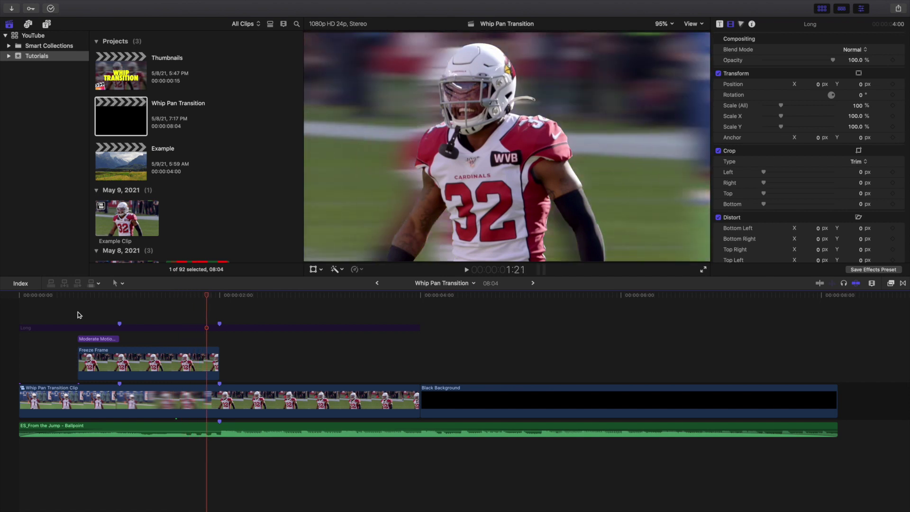
left_click(21, 320)
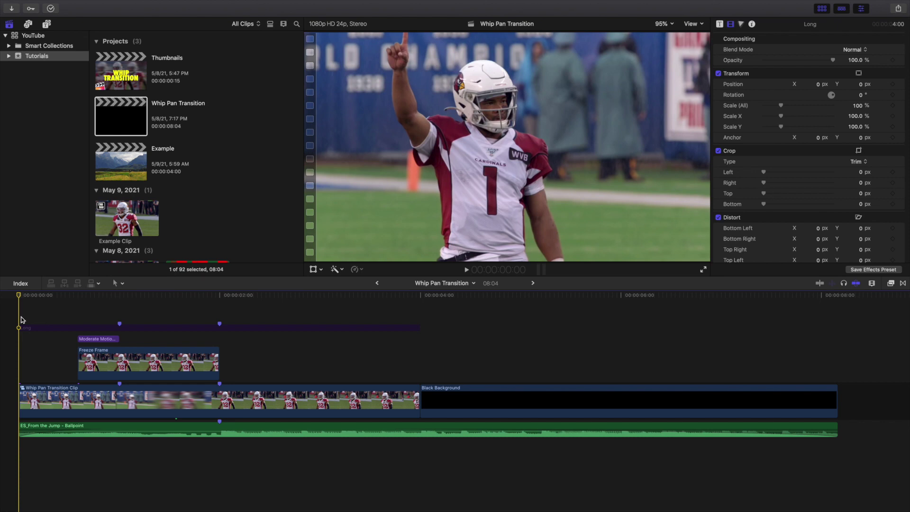
key("space")
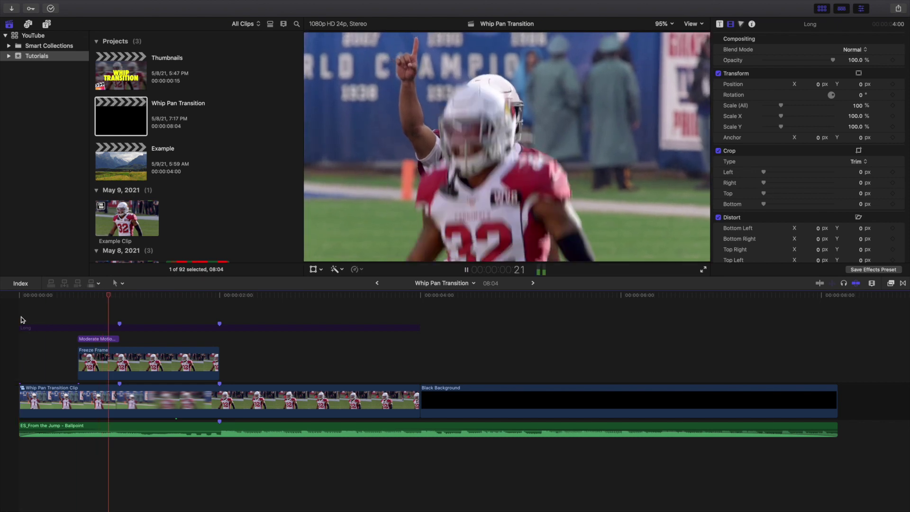
left_click(20, 319)
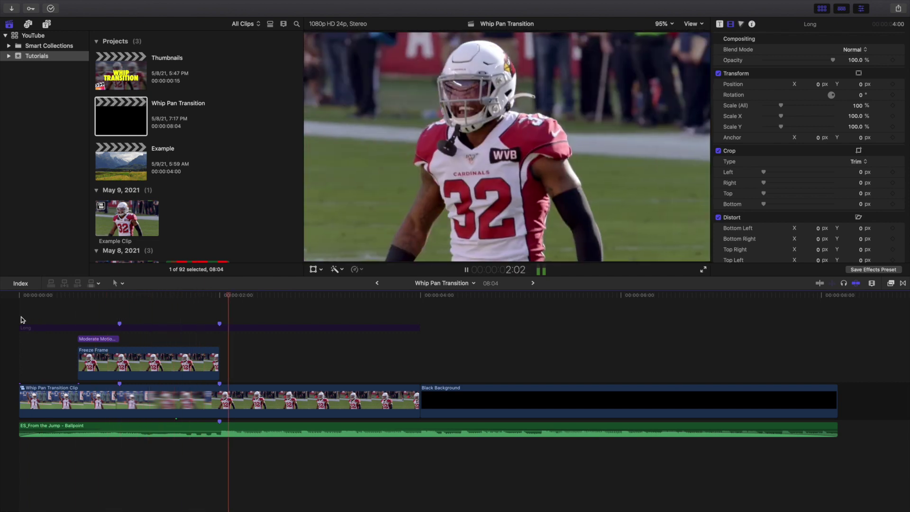
left_click(21, 320)
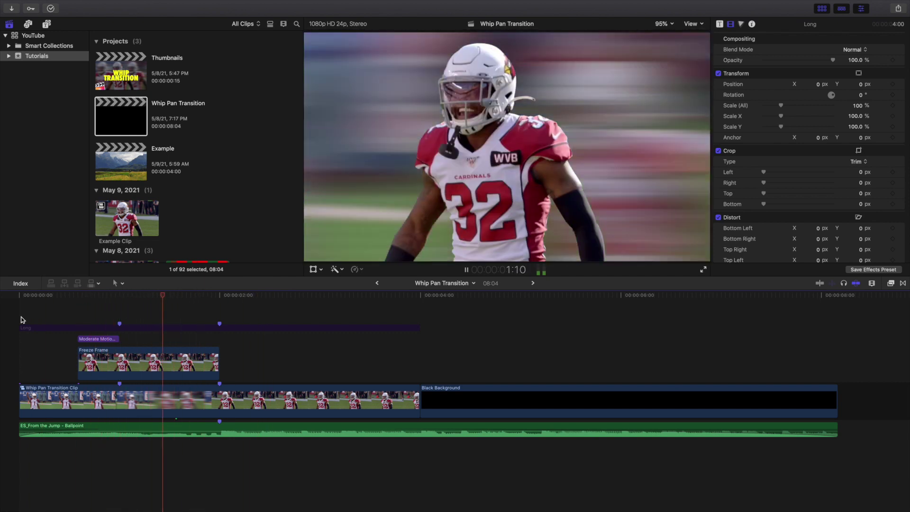
left_click(21, 319)
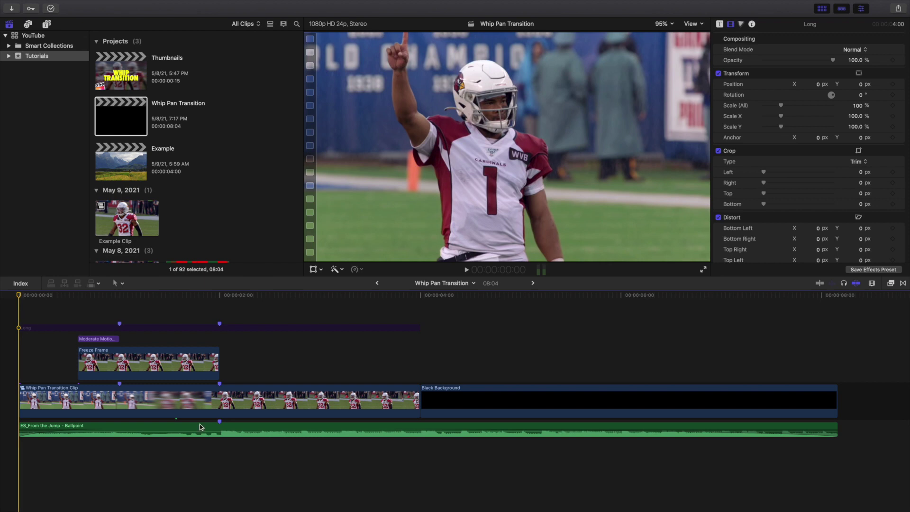
- Preview the Slide Left transition in the Vlog Transitions Free category, and close the transitions browser
left_click(903, 283)
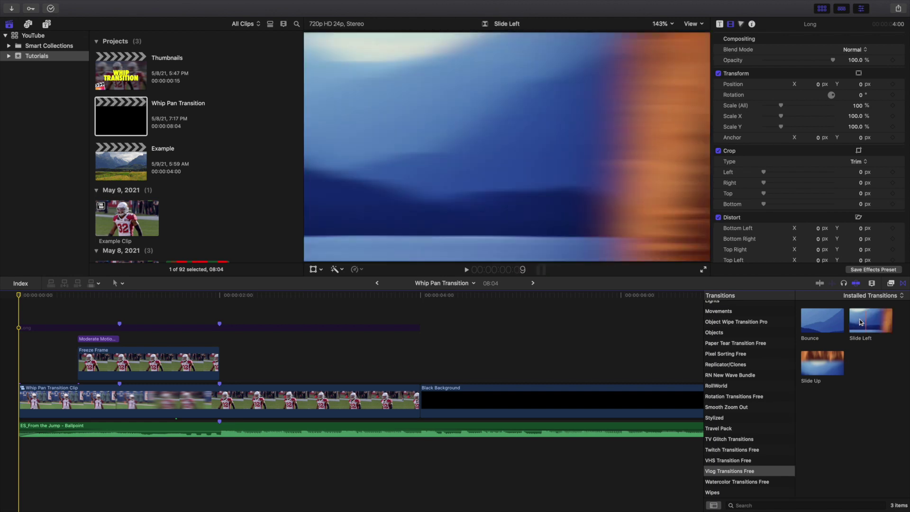
left_click(903, 284)
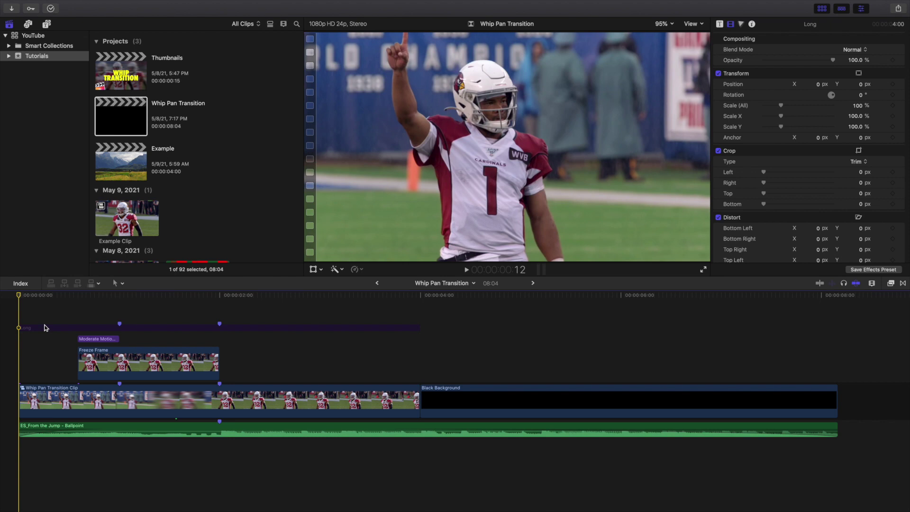
- Replay the project from its beginning several times, checking the freeze frame, the blurred pan and the ending against the music
key("space")
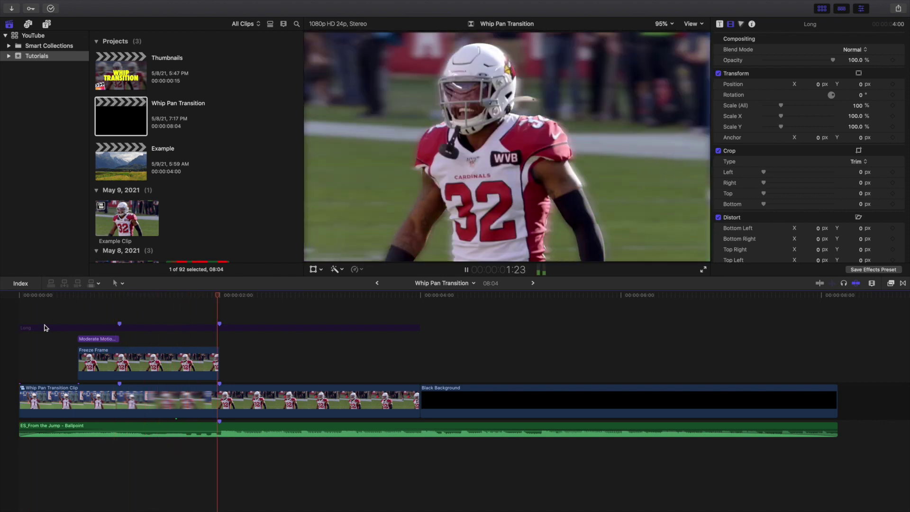
left_click(45, 327)
left_click(17, 323)
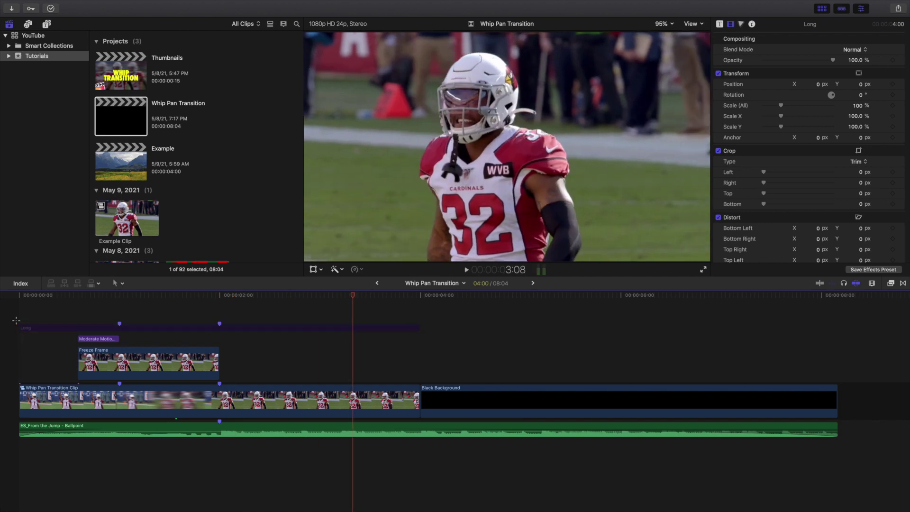
key("space")
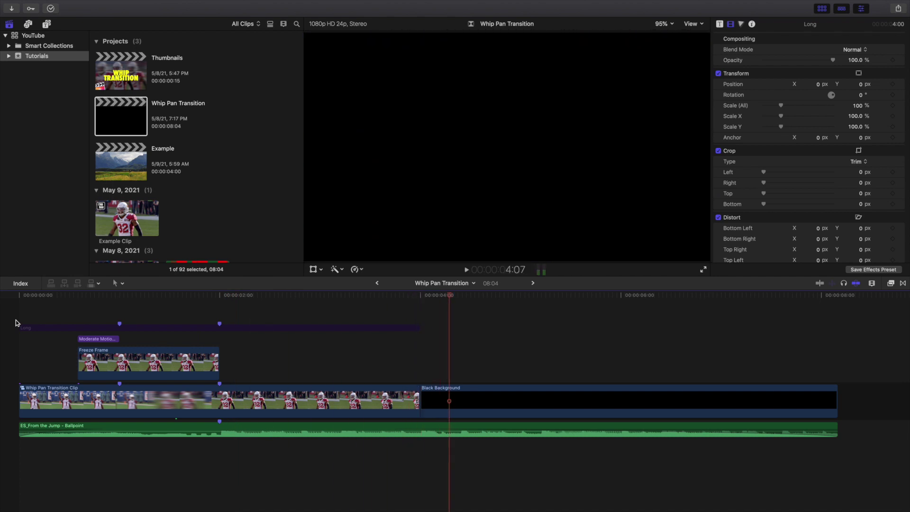
key("Home")
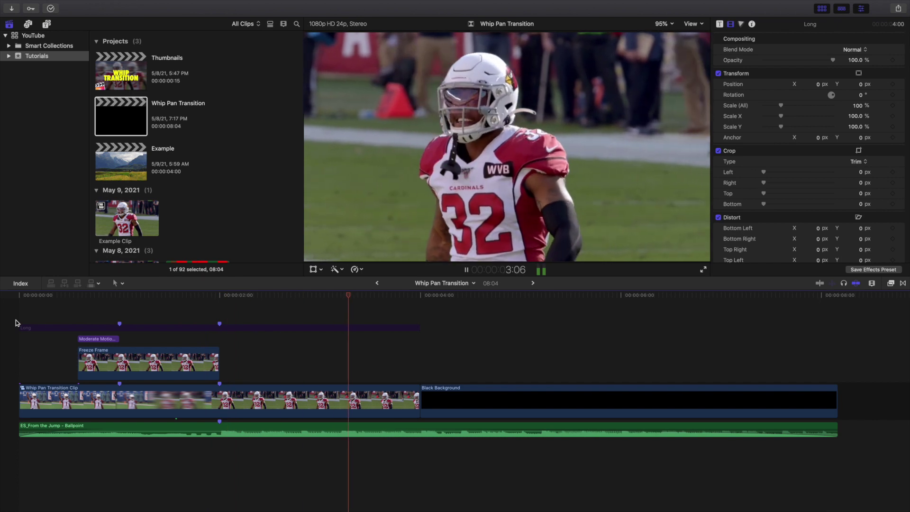
key("space")
key("Home")
key("space")
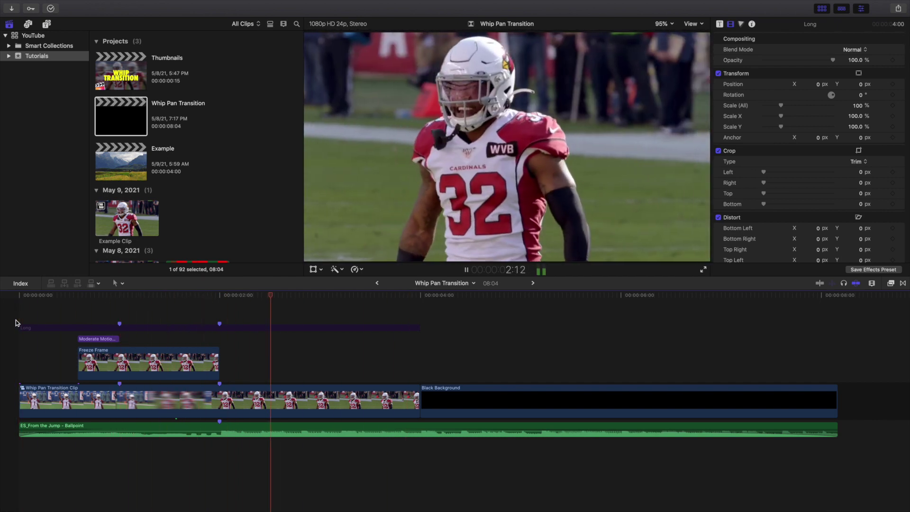
key("Home")
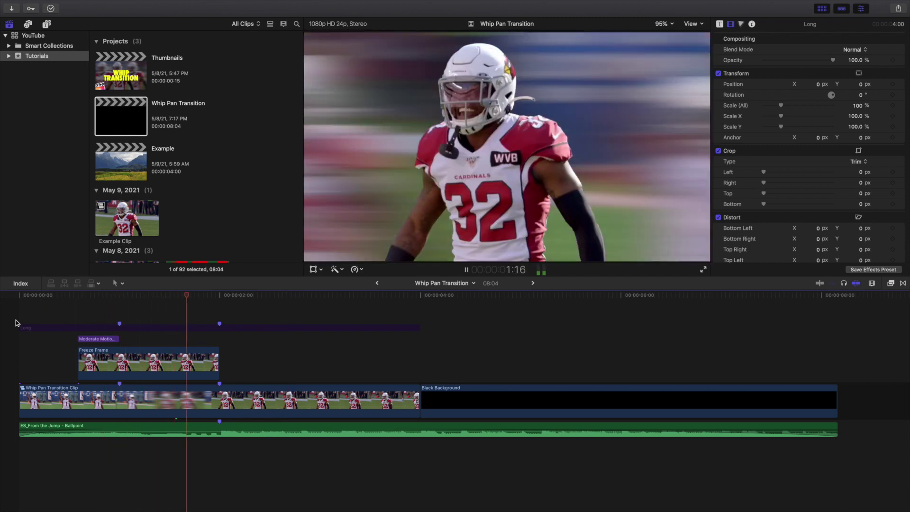
key("Home")
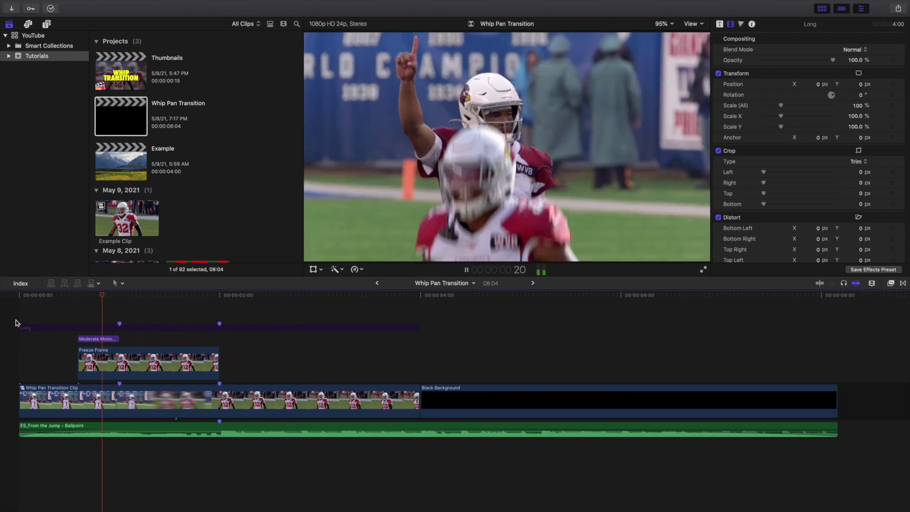
key("Home")
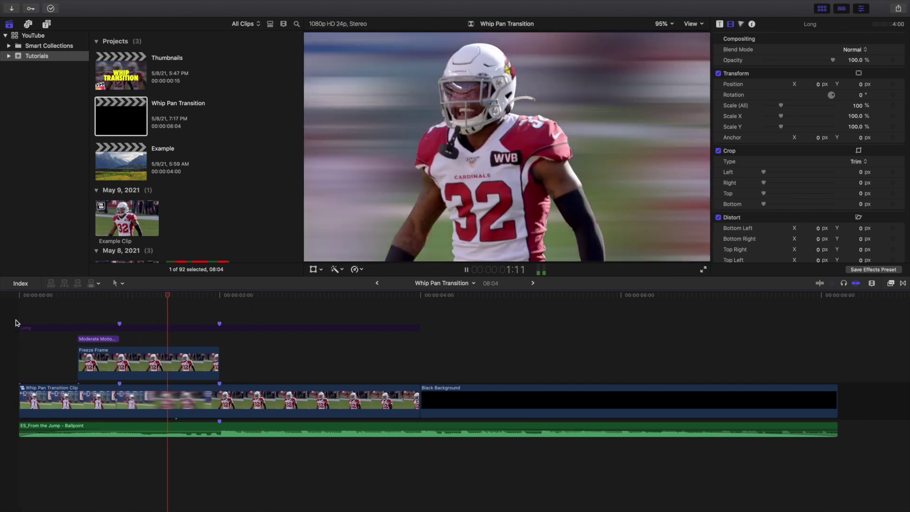
key("Home")
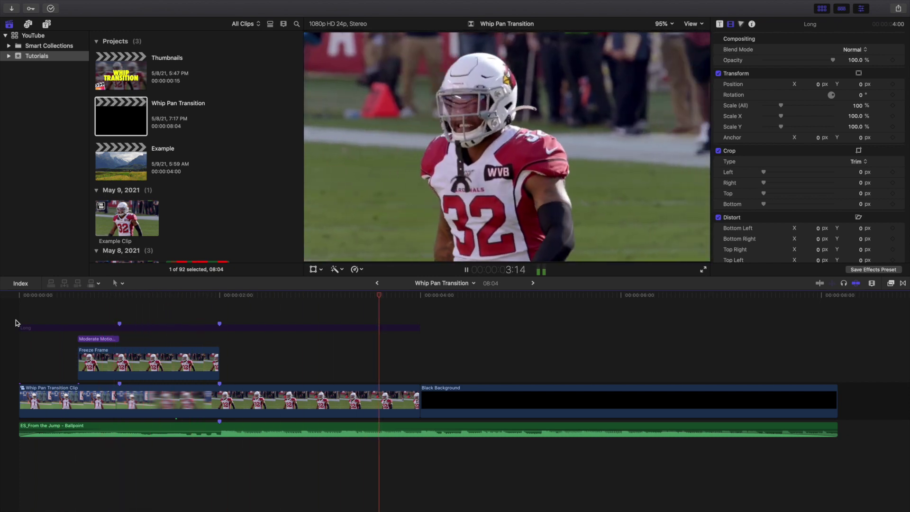
left_click(16, 323)
key("space")
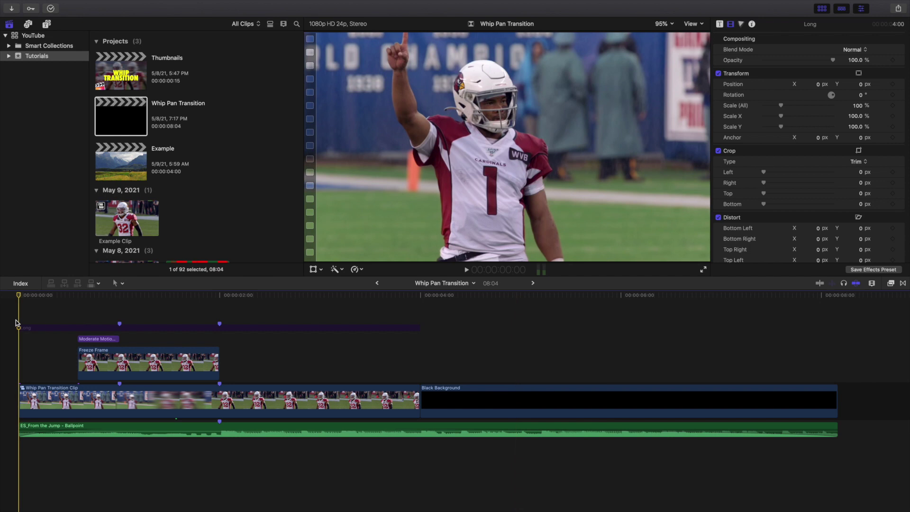
key("space")
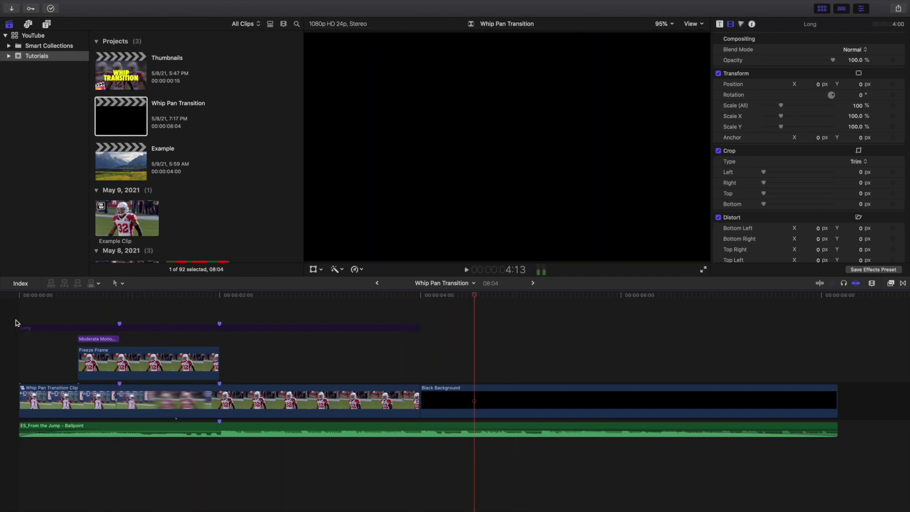
key("Home")
key("space")
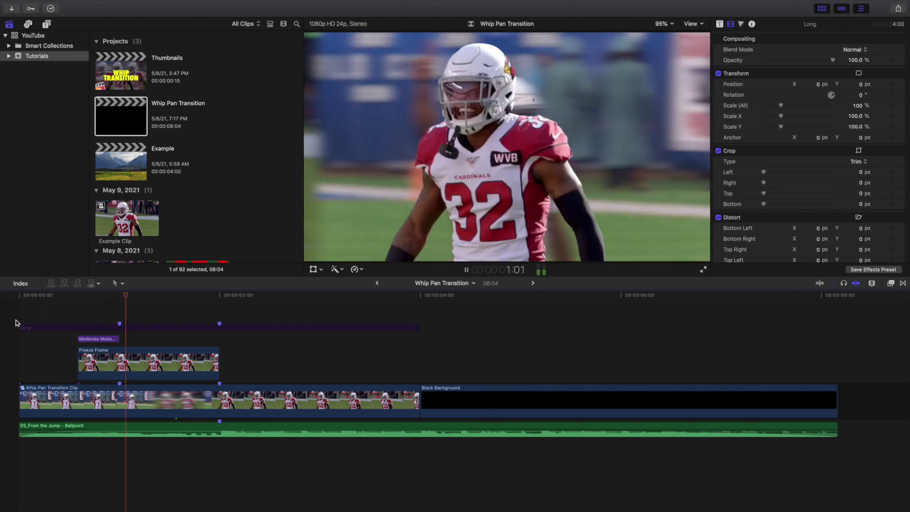